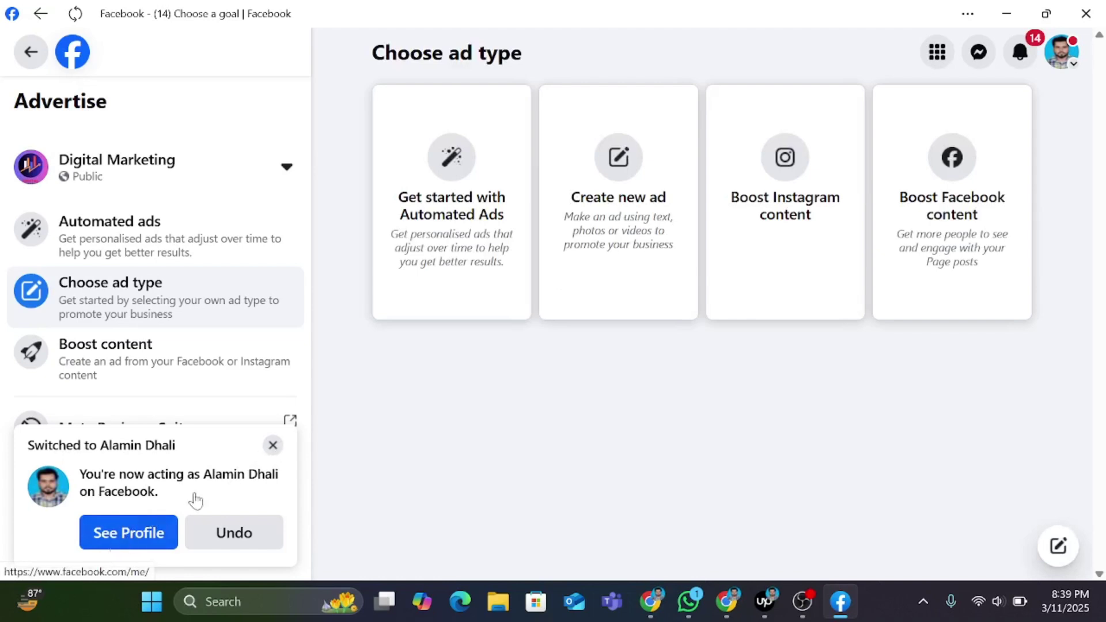
Step: Open the personal profile on Facebook and go from there to Ads Manager
click(118, 537)
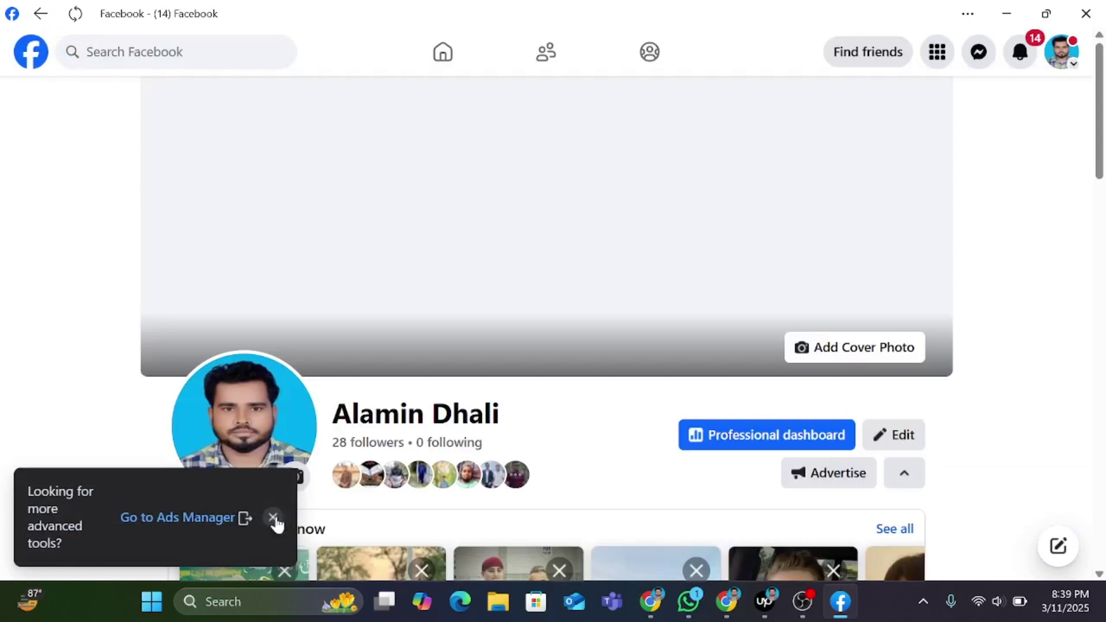
click(185, 520)
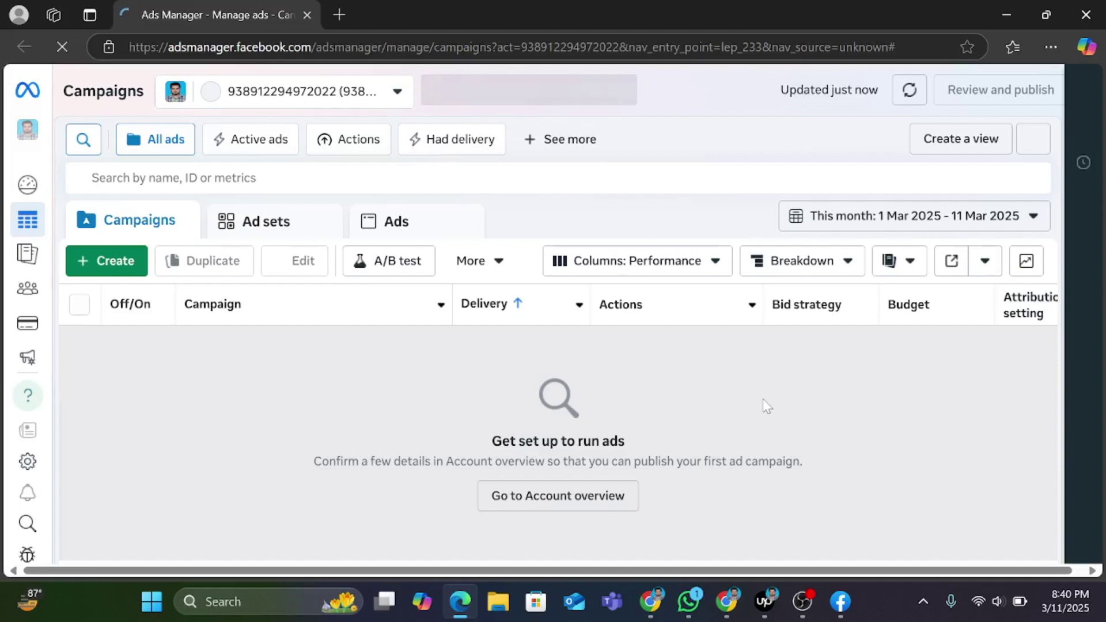
click(91, 265)
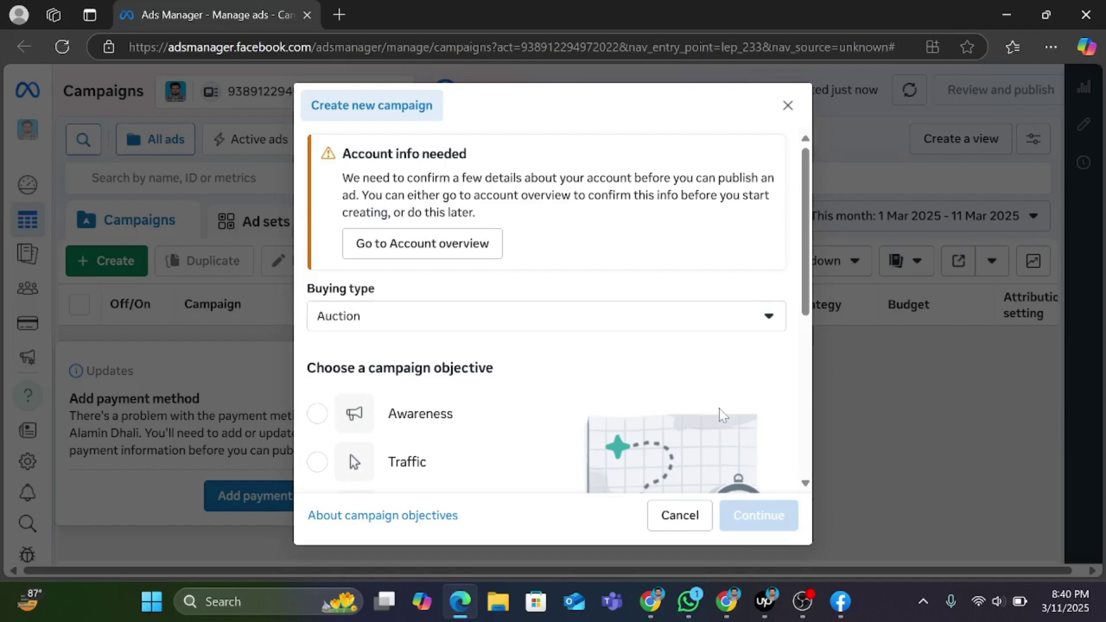
scroll(641, 291, down, 3)
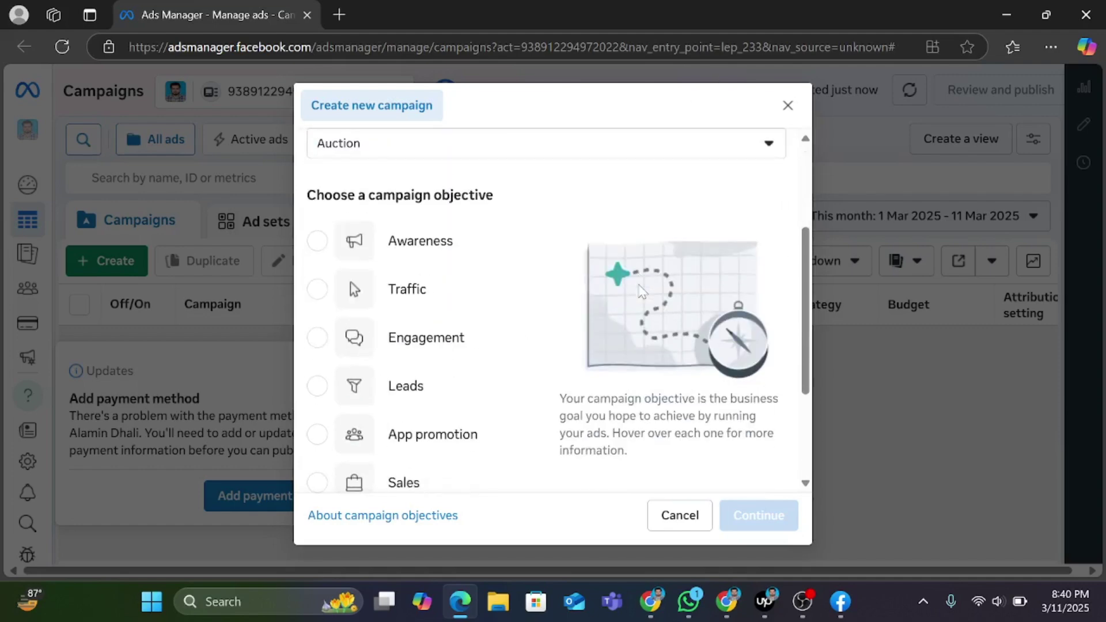
scroll(640, 291, up, 3)
scroll(641, 290, down, 2)
scroll(641, 291, up, 1)
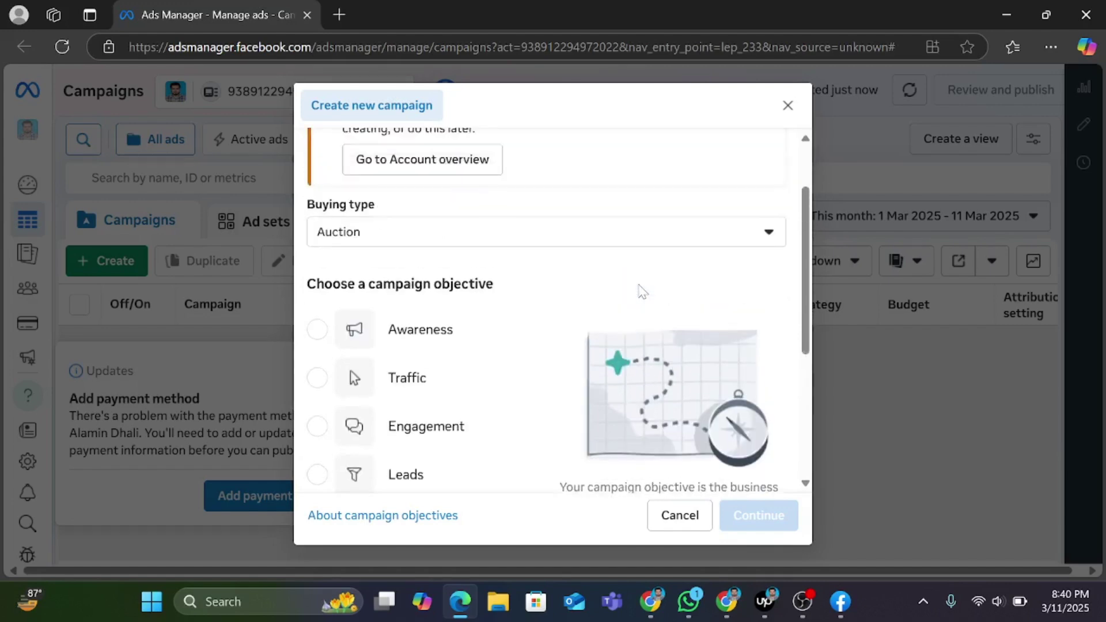
scroll(640, 291, up, 2)
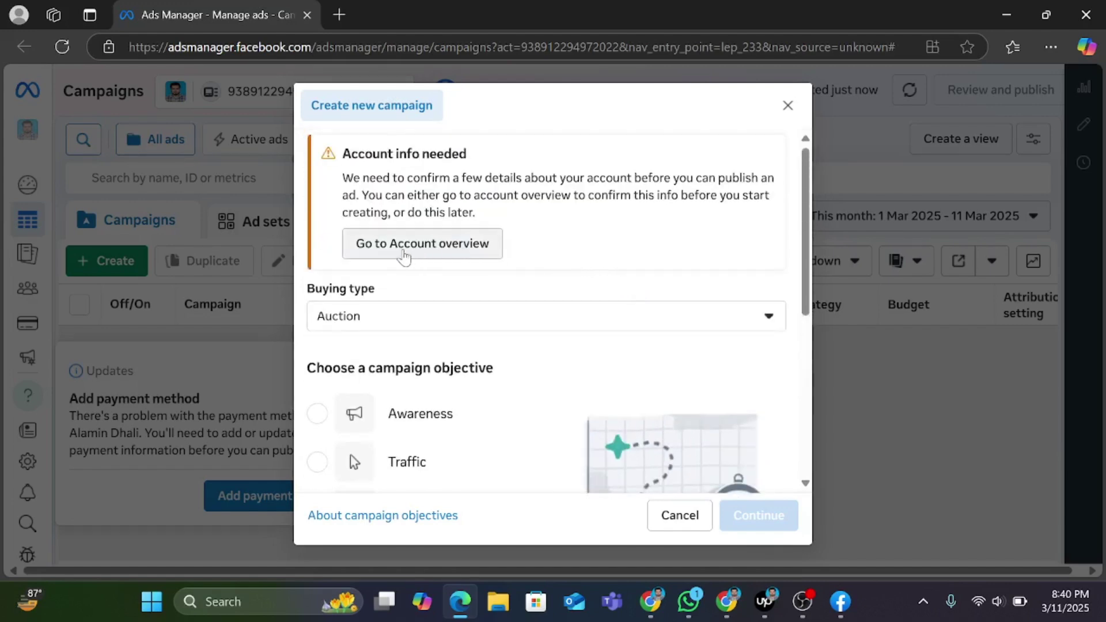
click(787, 105)
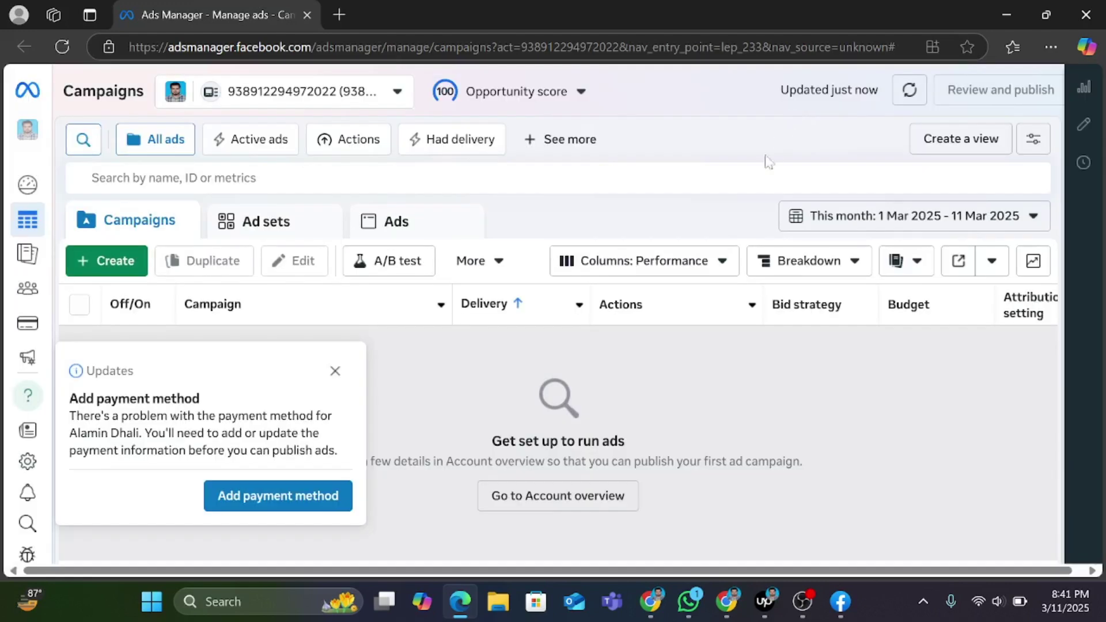
Step: Dismiss the payment method notice and start creating a new campaign
click(335, 370)
click(101, 266)
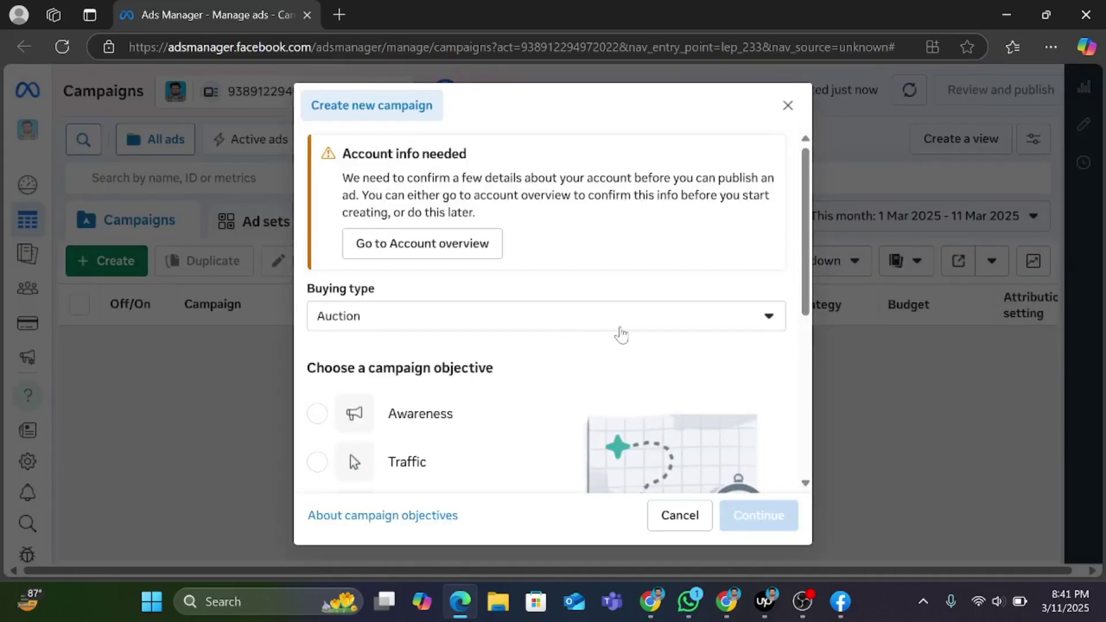
Step: Examine the buying type setting and the list of campaign objectives with their descriptions, from Awareness to Sales
scroll(620, 334, down, 2)
scroll(620, 326, down, 2)
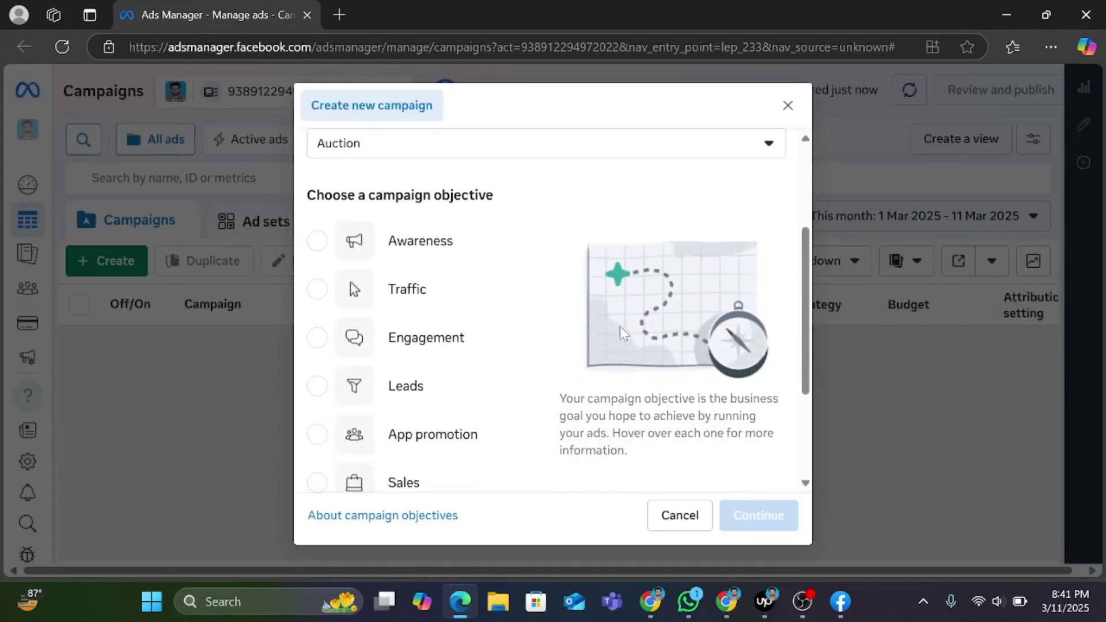
scroll(683, 274, up, 3)
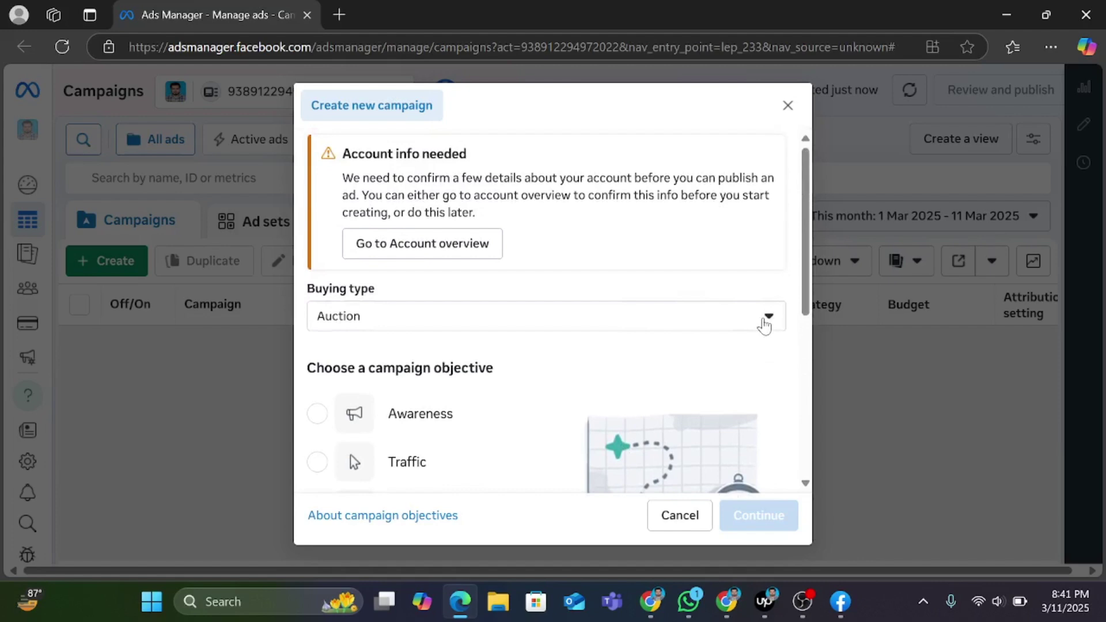
click(766, 326)
click(767, 325)
scroll(631, 360, down, 3)
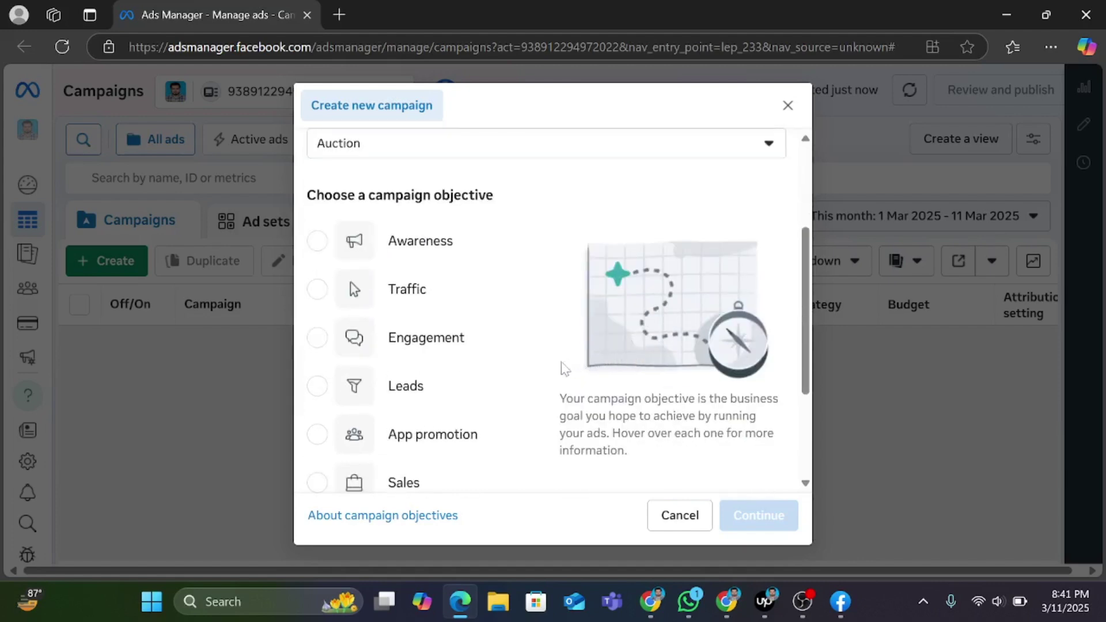
scroll(547, 360, up, 2)
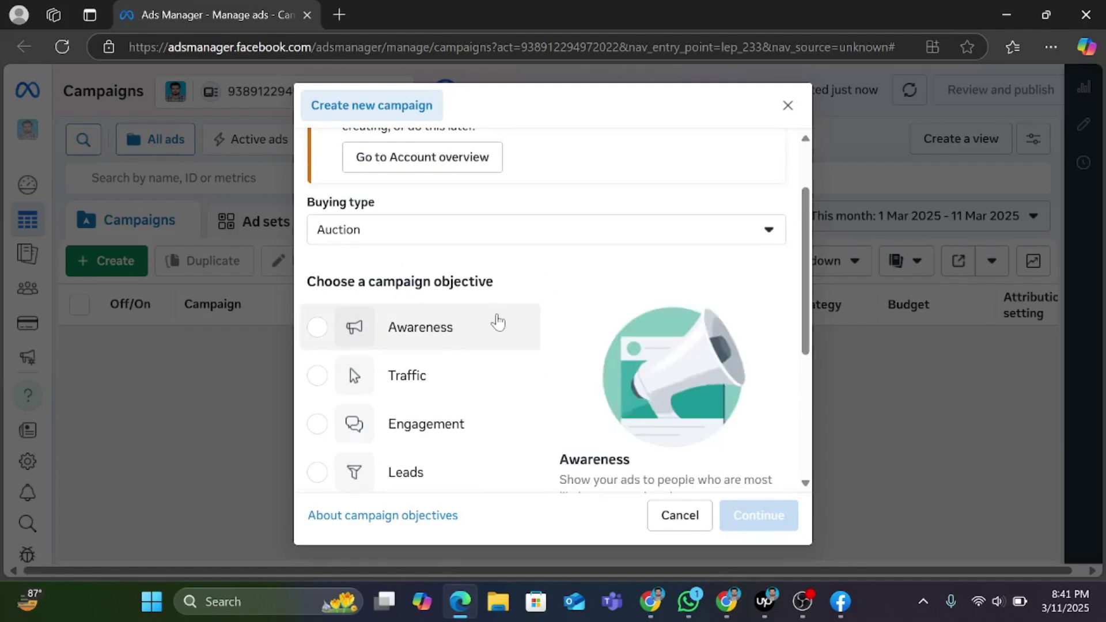
scroll(414, 343, down, 1)
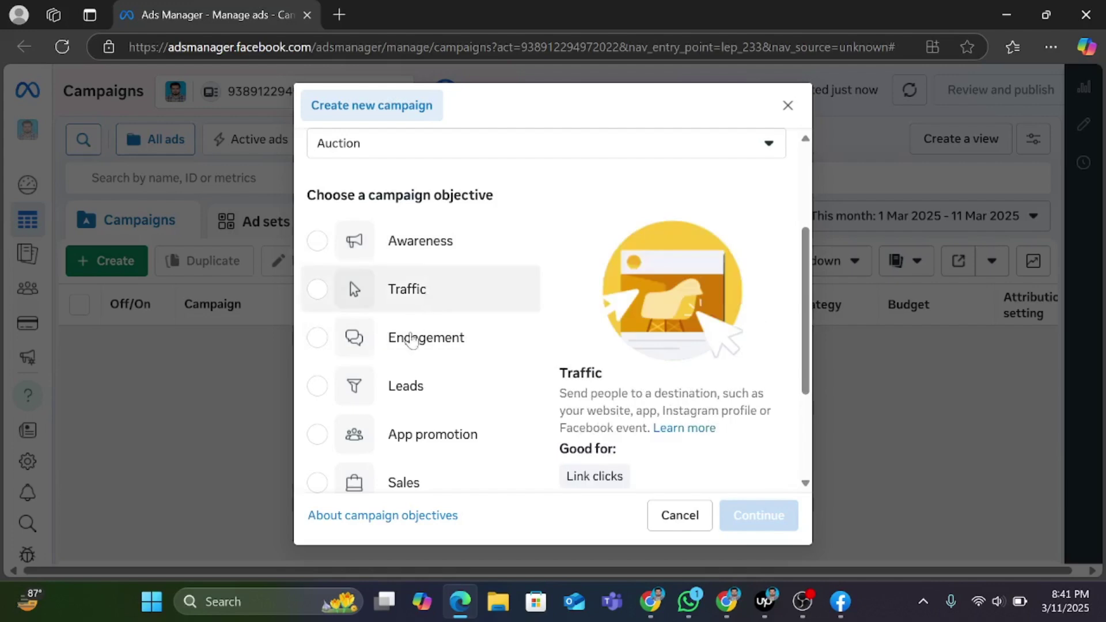
scroll(410, 383, down, 1)
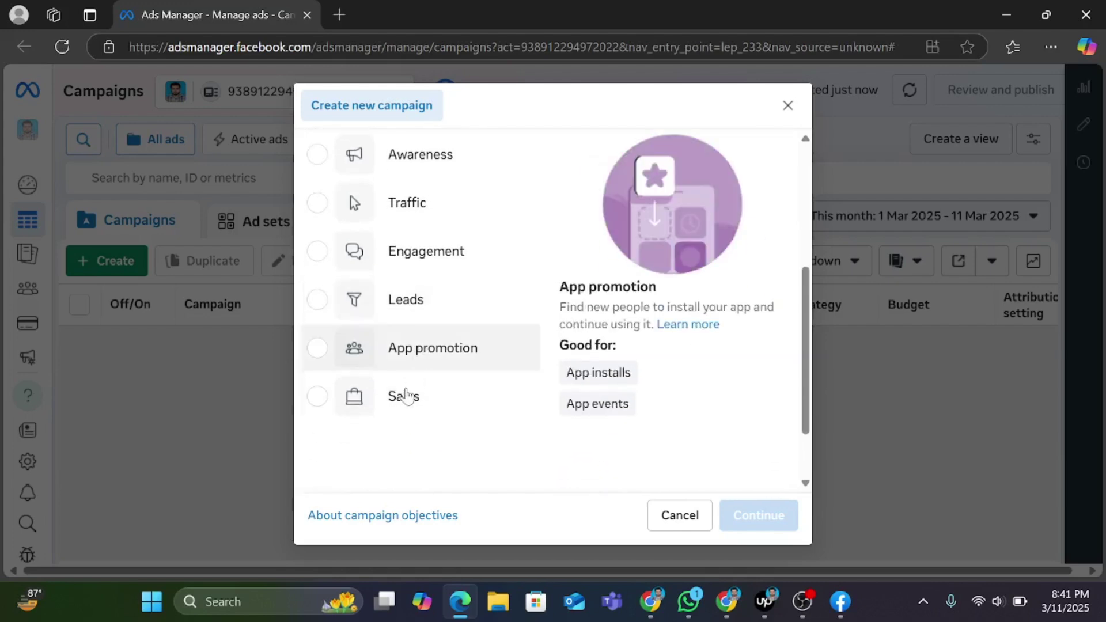
scroll(518, 357, up, 3)
scroll(520, 357, down, 1)
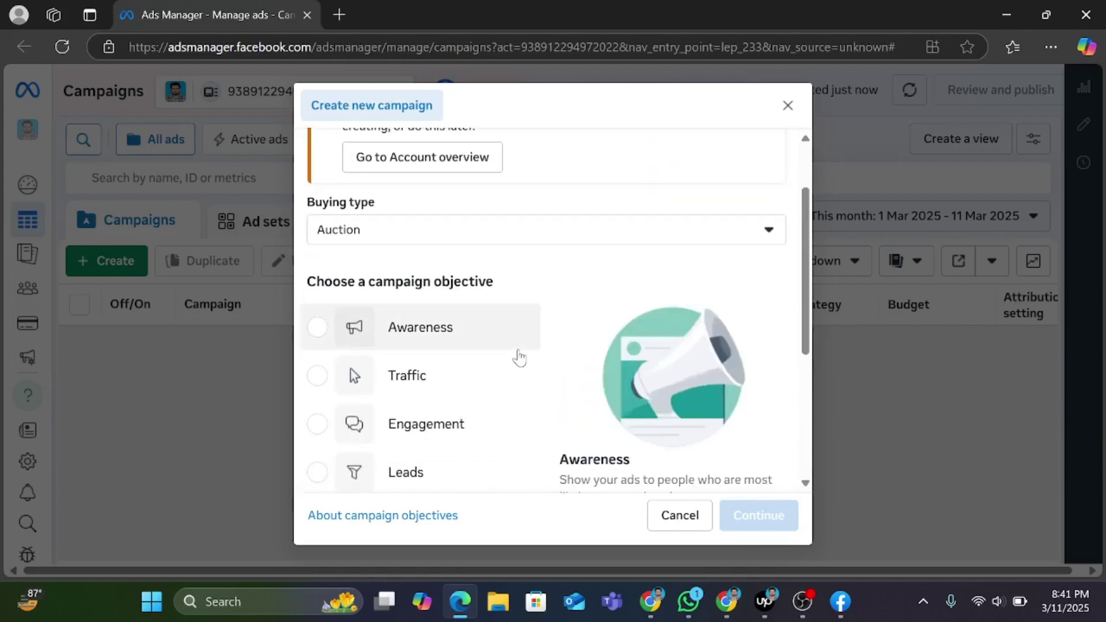
scroll(519, 360, down, 3)
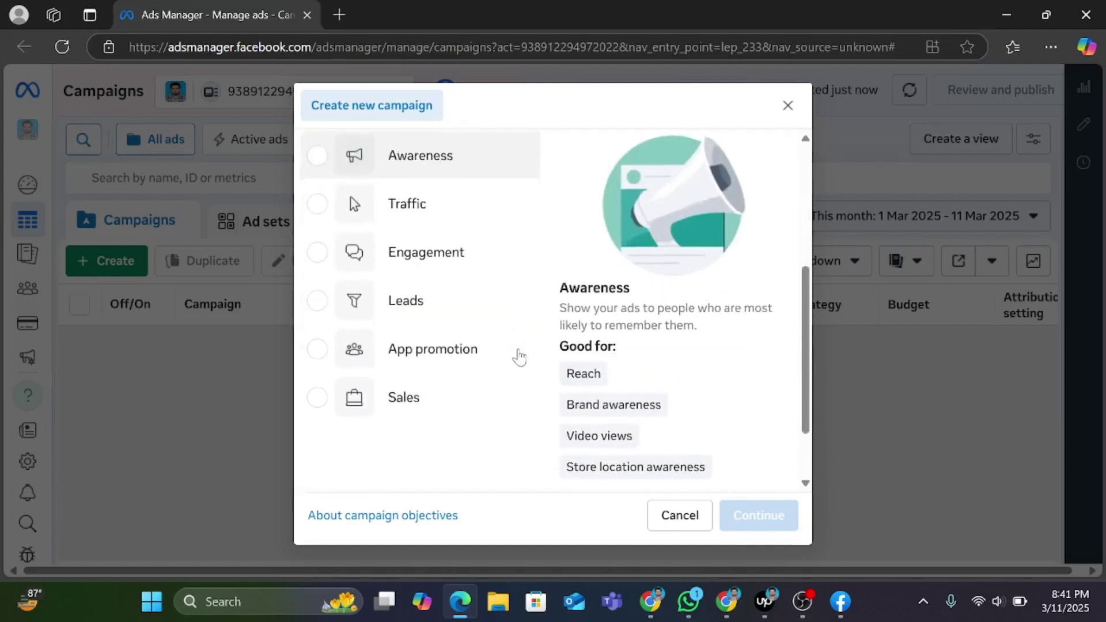
scroll(516, 353, up, 5)
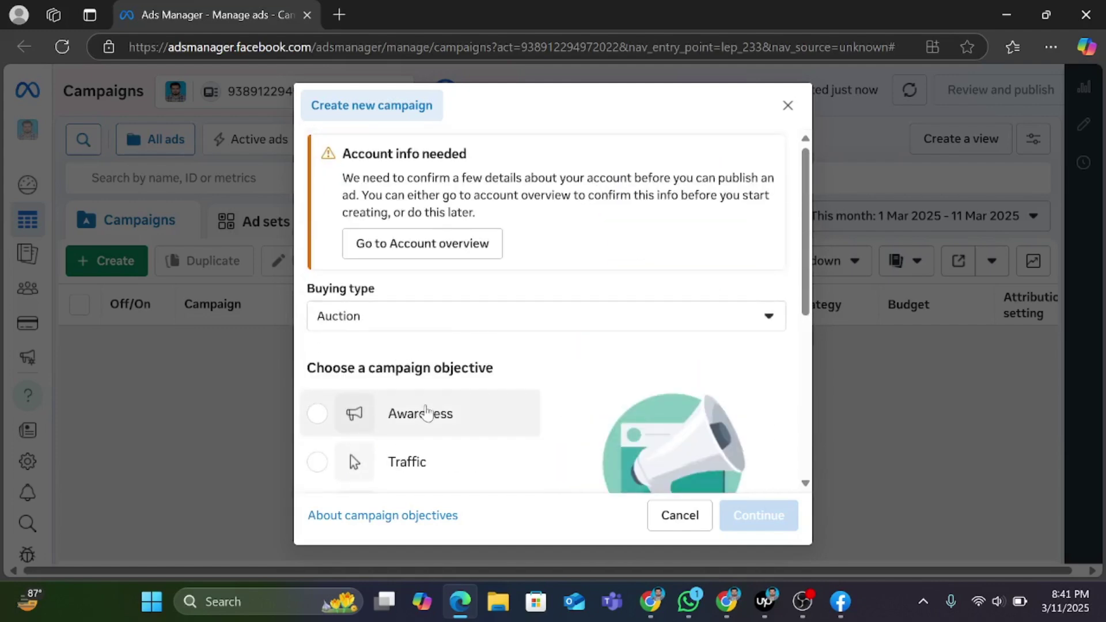
scroll(424, 411, down, 2)
scroll(419, 433, down, 3)
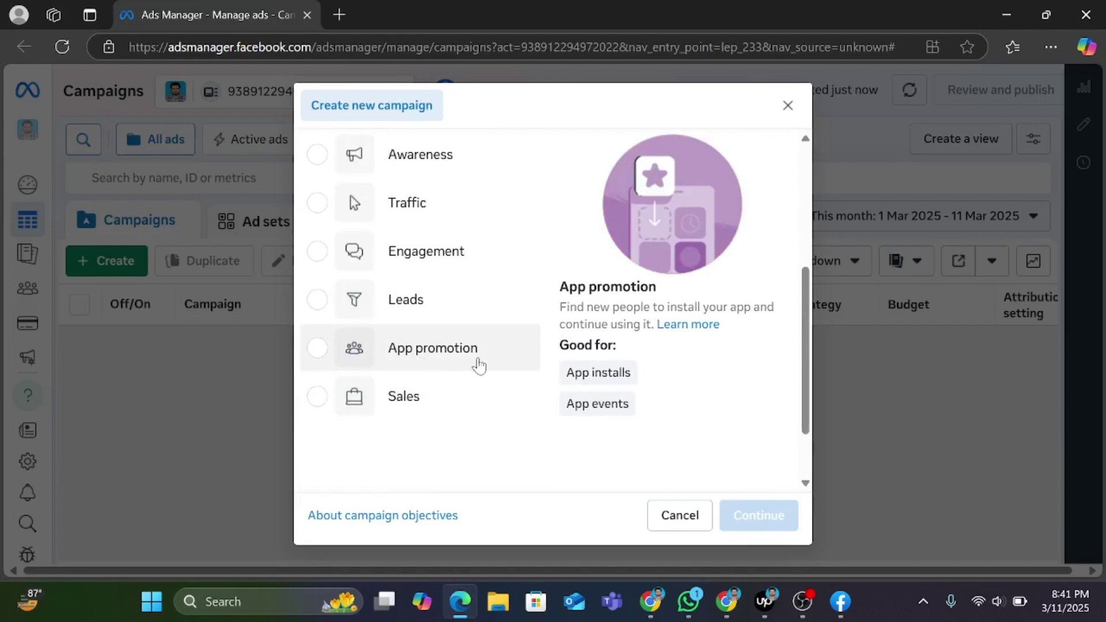
scroll(532, 392, up, 5)
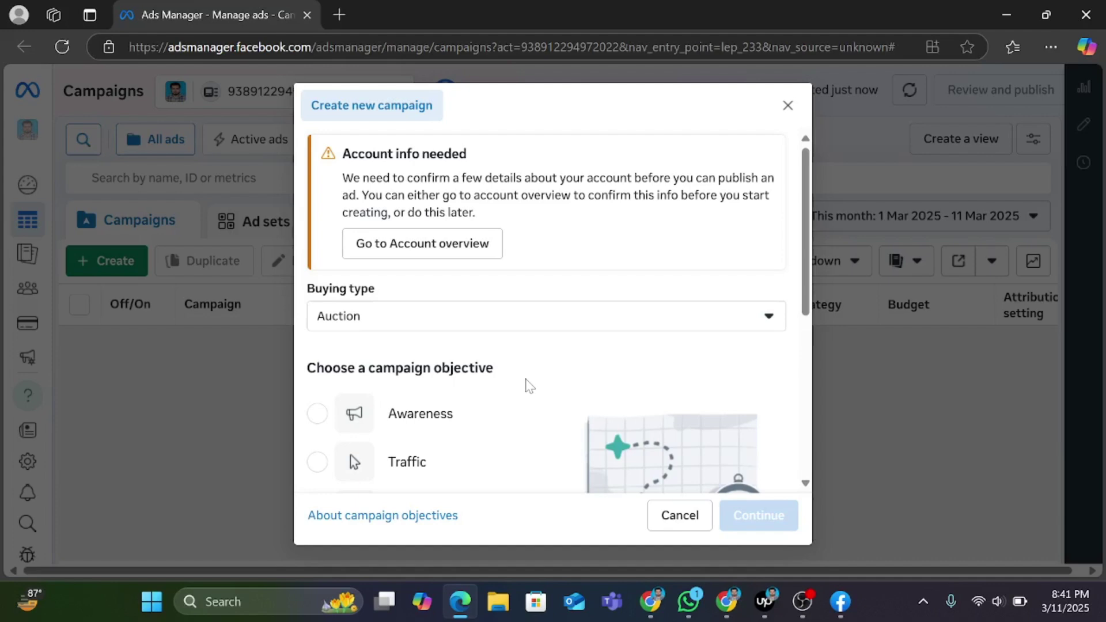
scroll(529, 385, down, 2)
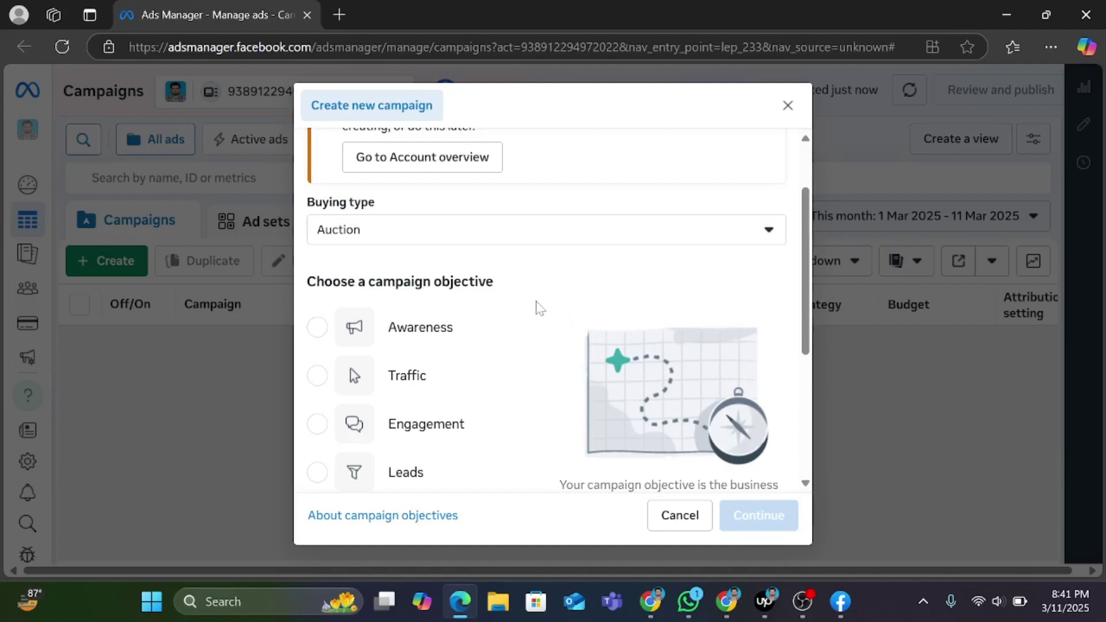
scroll(628, 331, down, 1)
scroll(627, 331, down, 3)
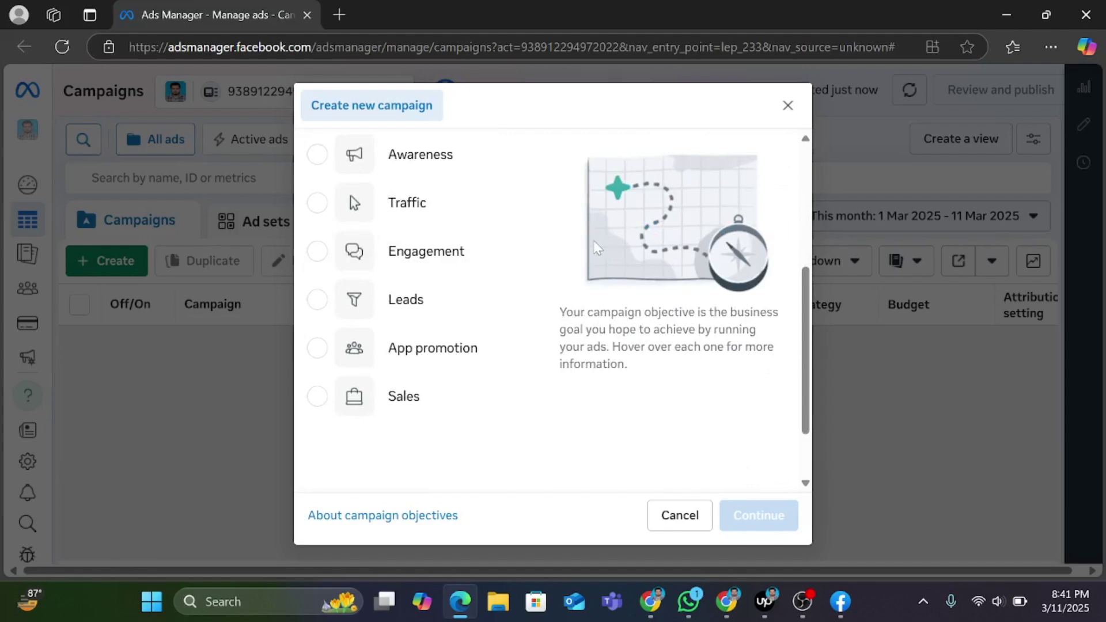
scroll(594, 246, up, 3)
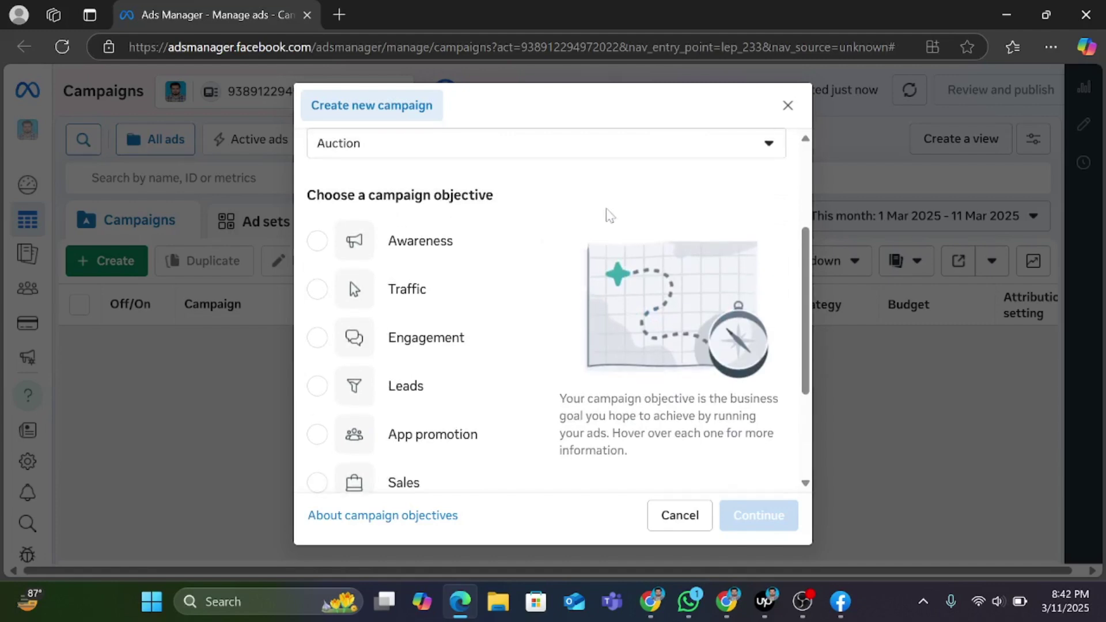
Step: Show the Awareness objective's details and select a screen capture area around its description and "Good for" list
mouse_move(378, 247)
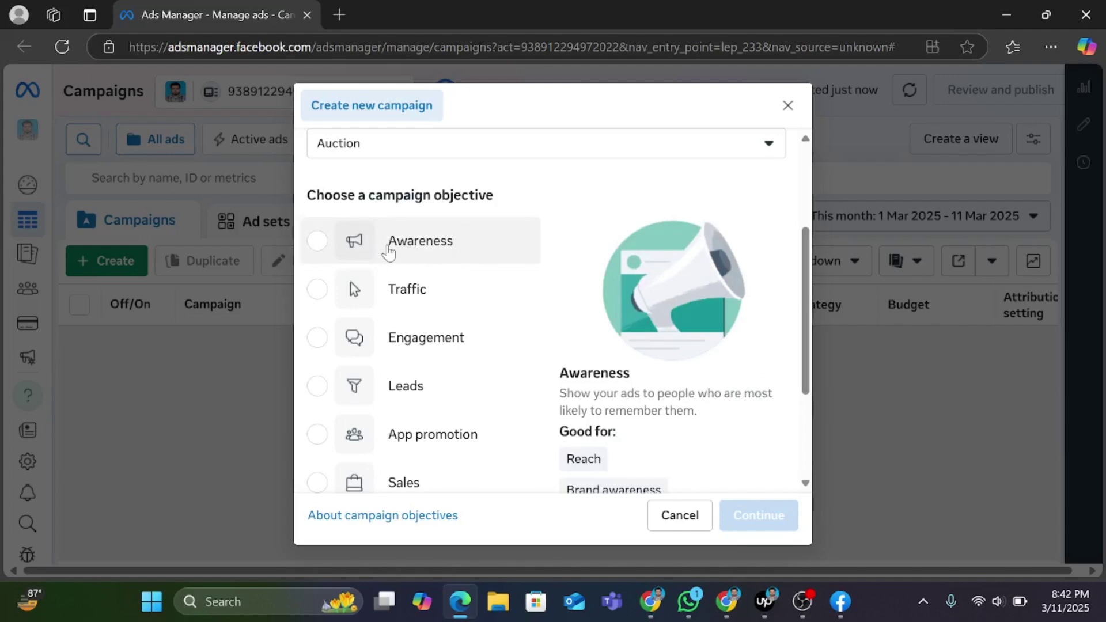
scroll(389, 250, down, 2)
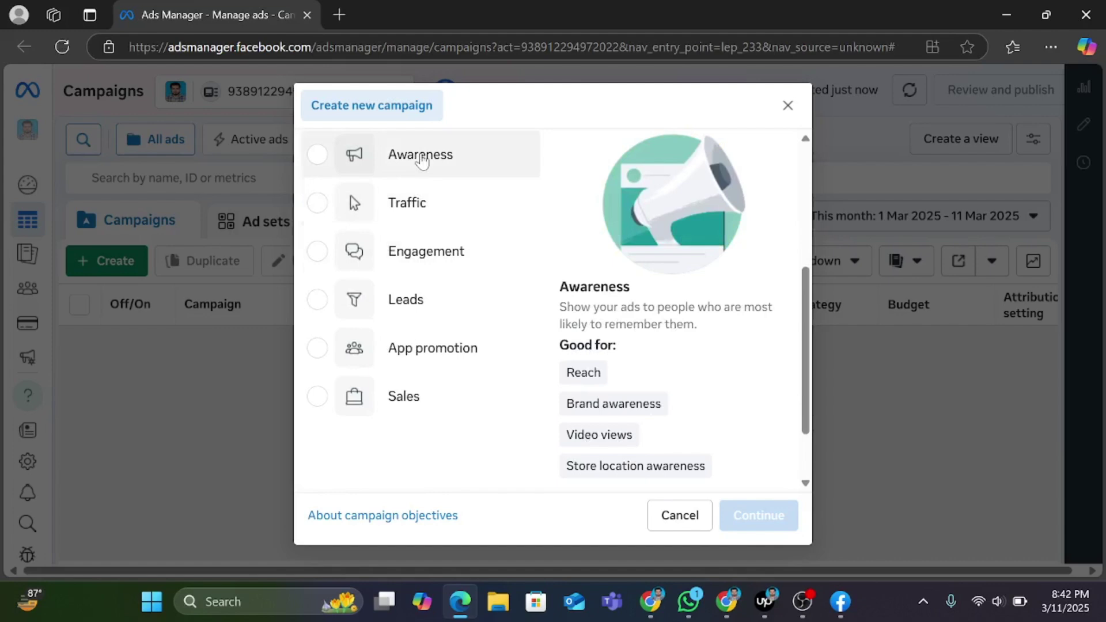
scroll(422, 161, down, 2)
scroll(422, 161, up, 2)
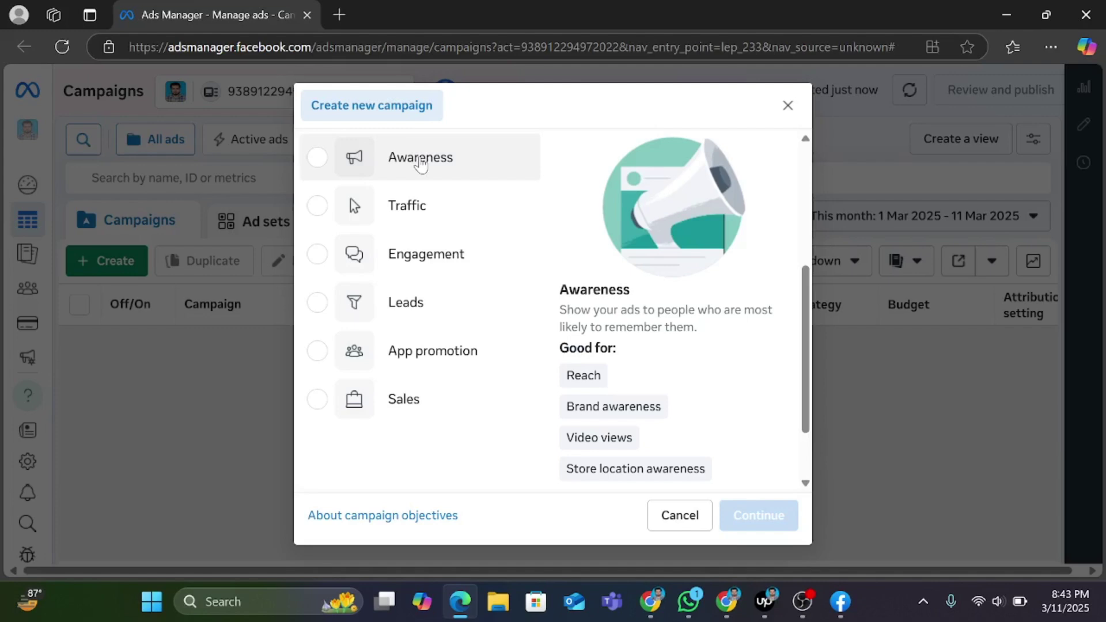
key(Print)
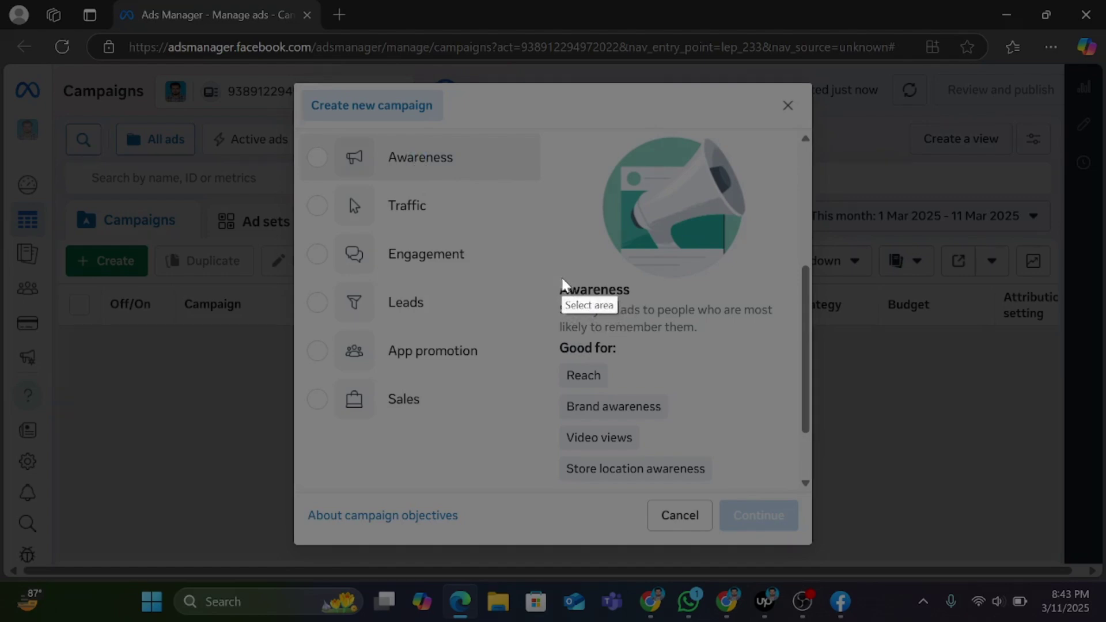
mouse_move(538, 261)
mouse_down()
mouse_move(656, 427)
mouse_move(747, 499)
mouse_move(787, 498)
mouse_up()
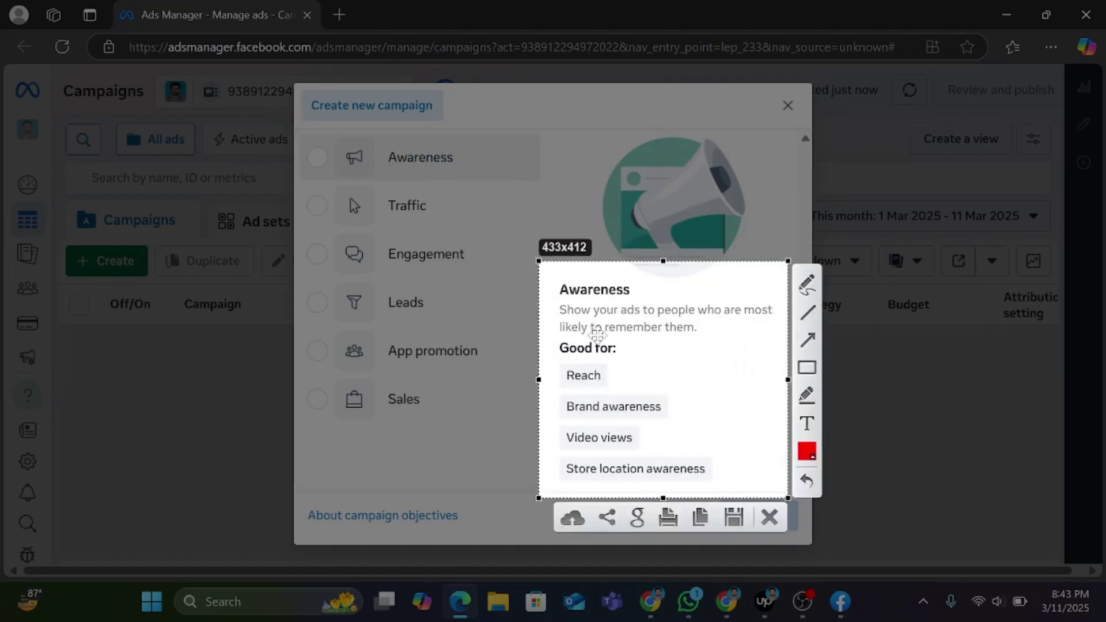
Step: Outline the Awareness description, Reach, Brand awareness, Video views and Store location awareness with red rectangles, and discard the capture
click(806, 367)
mouse_move(554, 282)
mouse_down()
mouse_move(604, 325)
mouse_move(665, 346)
mouse_move(782, 340)
mouse_up()
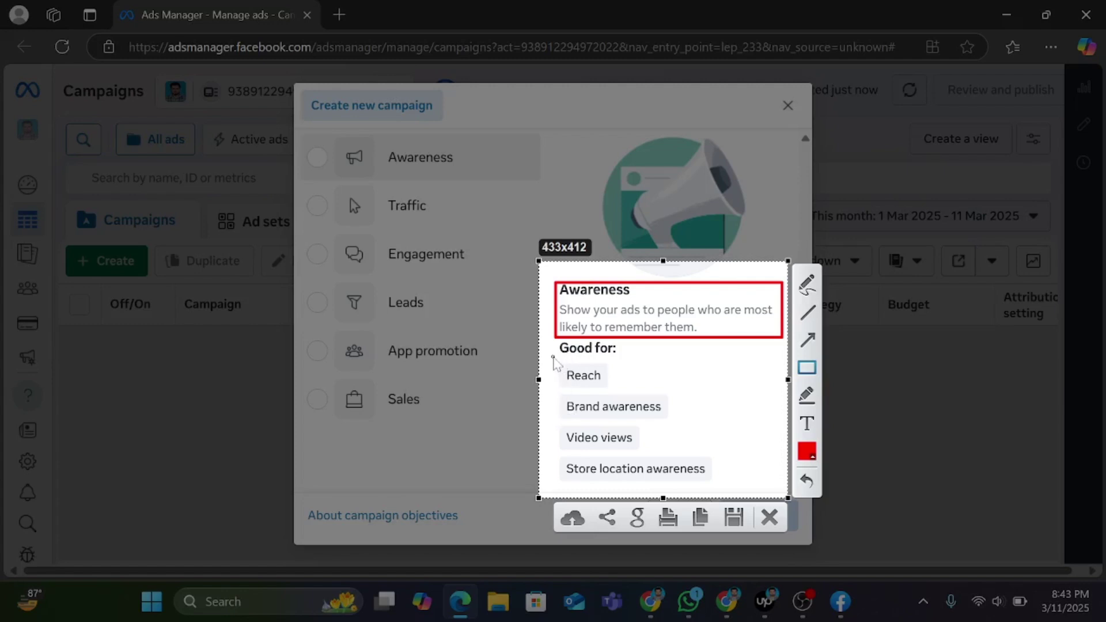
mouse_move(553, 357)
mouse_down()
mouse_move(631, 403)
mouse_move(653, 393)
mouse_up()
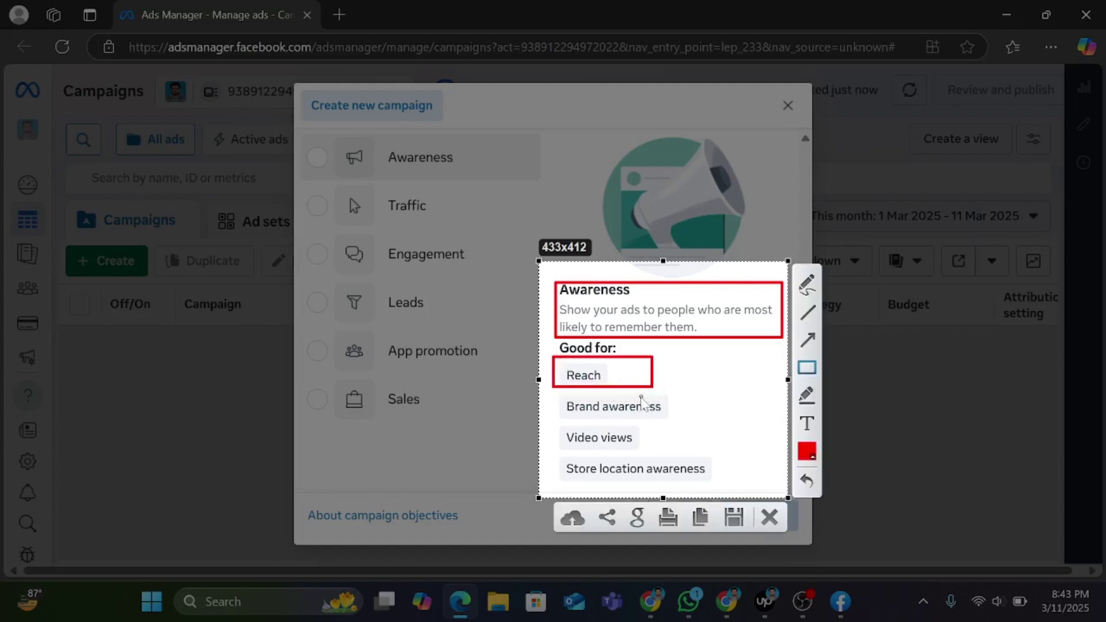
mouse_move(555, 390)
mouse_down()
mouse_move(580, 420)
mouse_move(679, 426)
mouse_up()
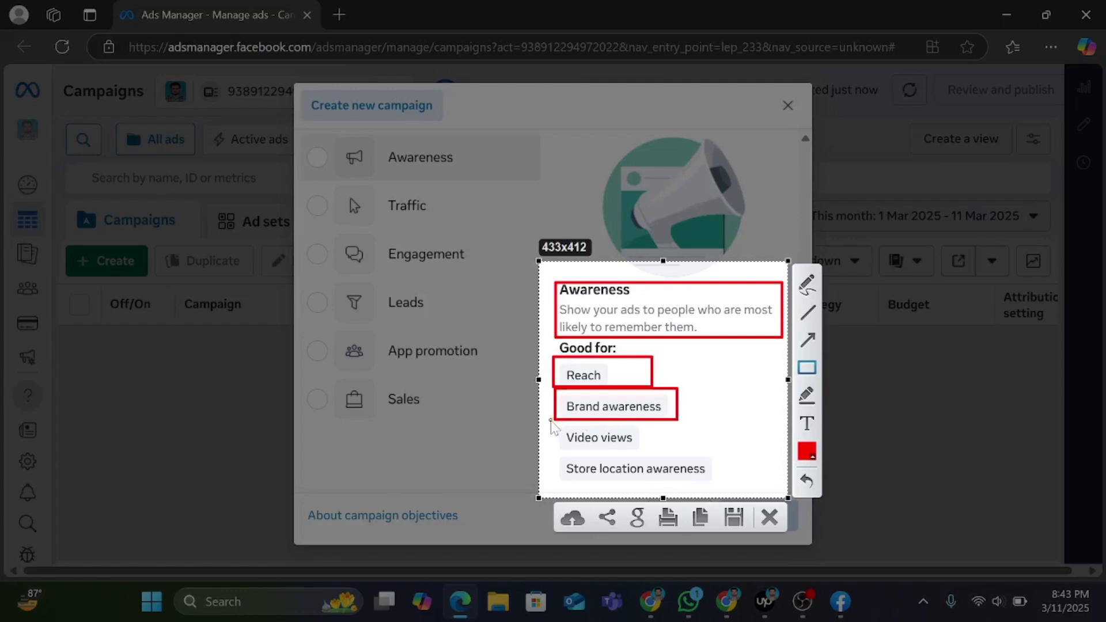
drag(554, 424, 650, 458)
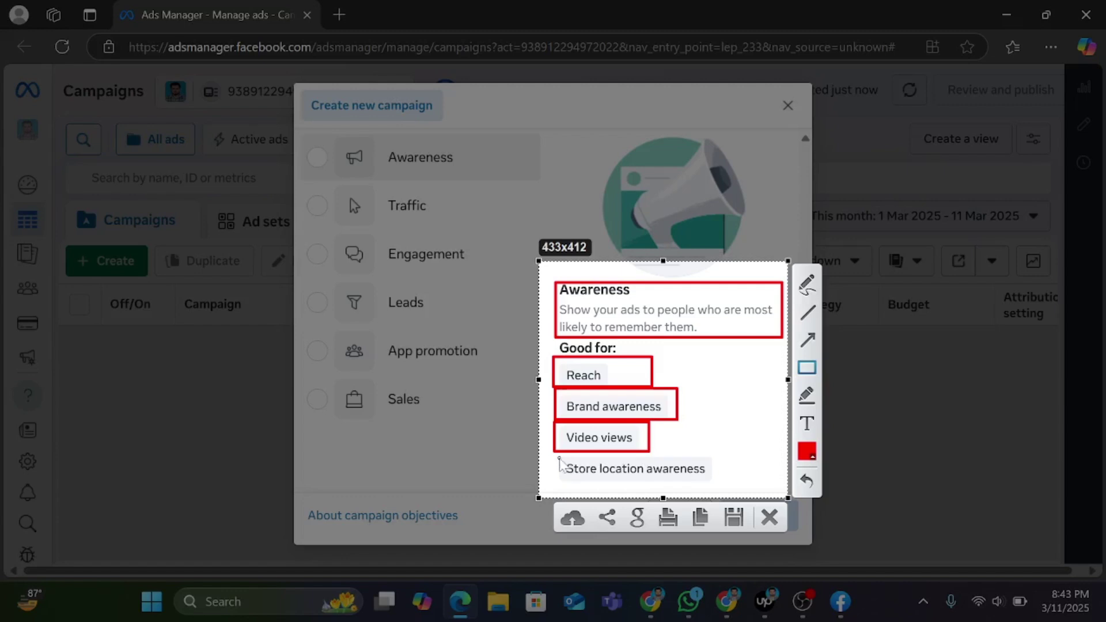
drag(559, 459, 733, 482)
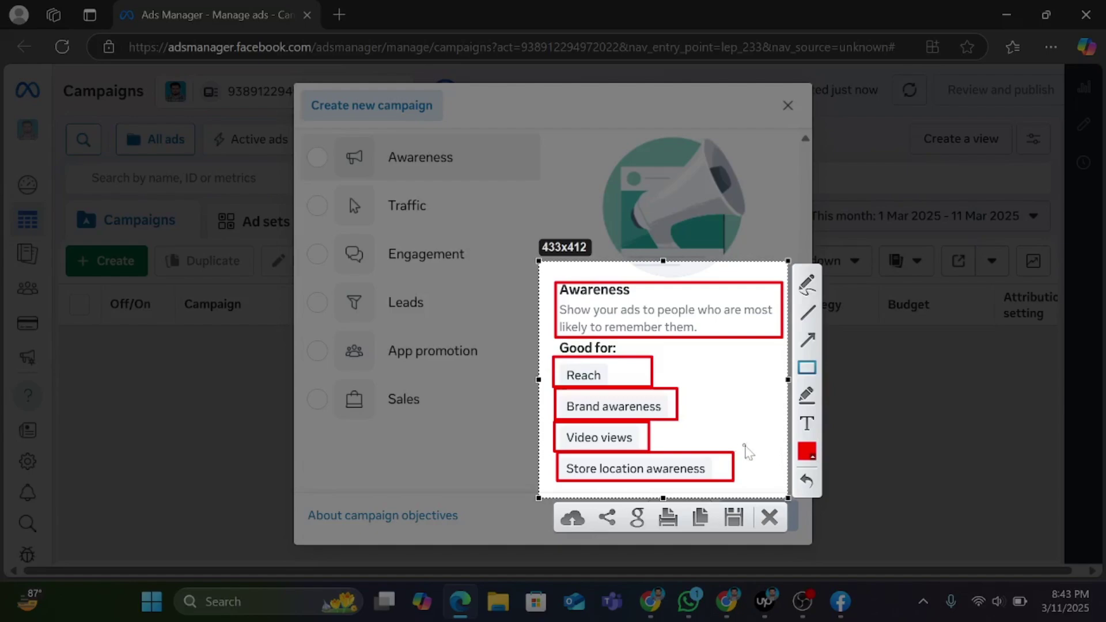
click(769, 517)
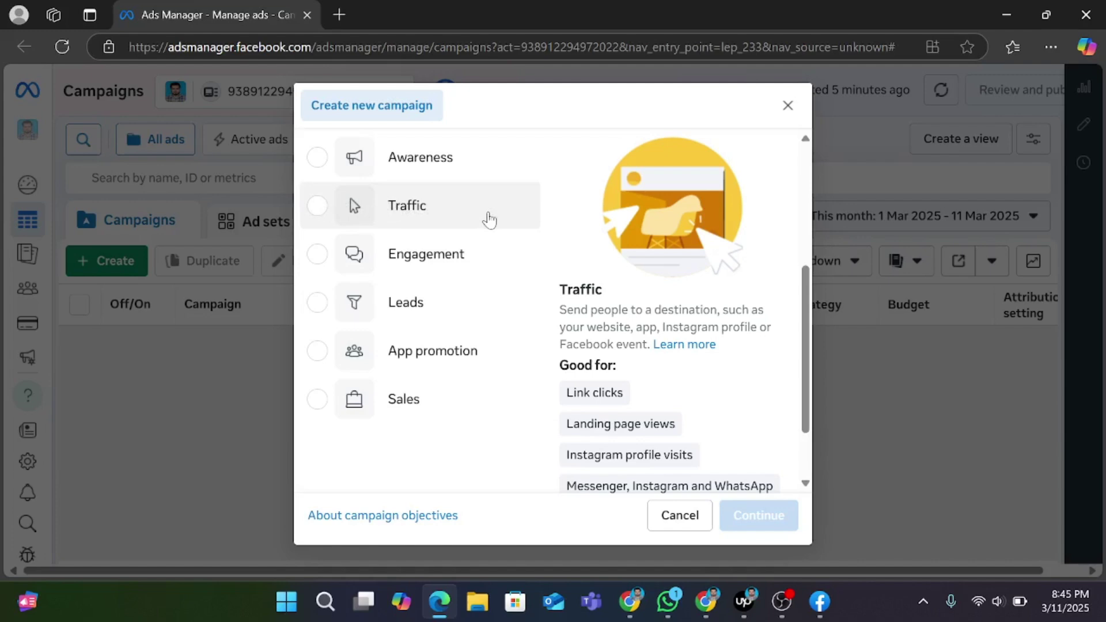
Step: Examine the Traffic objective's description and the full list of what it is good for
scroll(487, 218, down, 2)
scroll(481, 211, up, 2)
scroll(471, 200, down, 1)
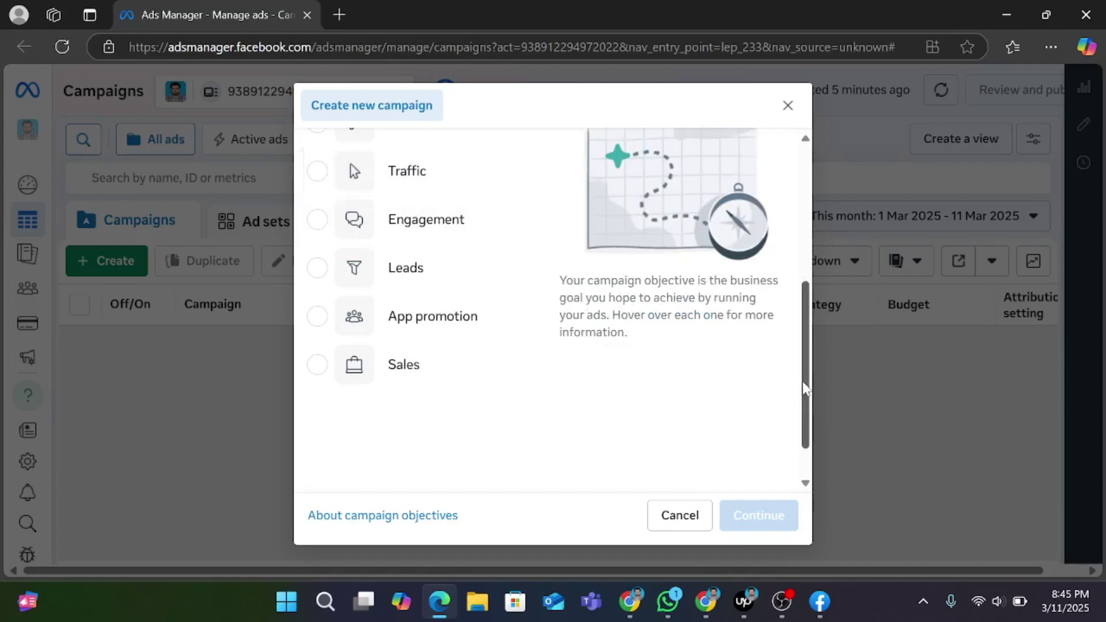
scroll(805, 387, down, 1)
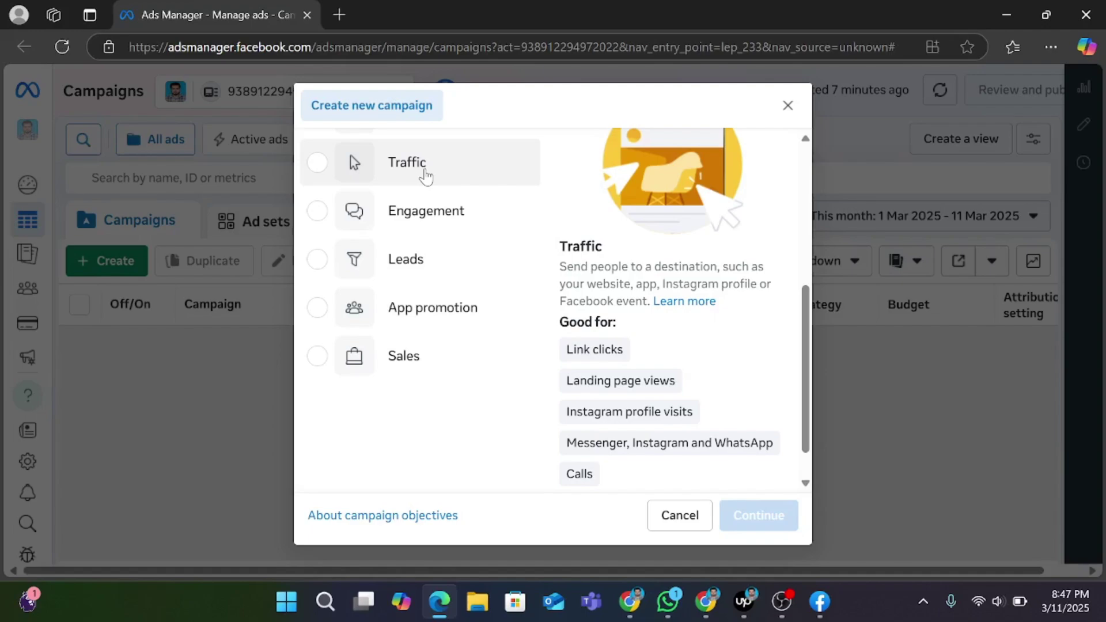
Step: Select a screen capture area around the Traffic objective's details and outline its description with a red rectangle
key(super+shift+s)
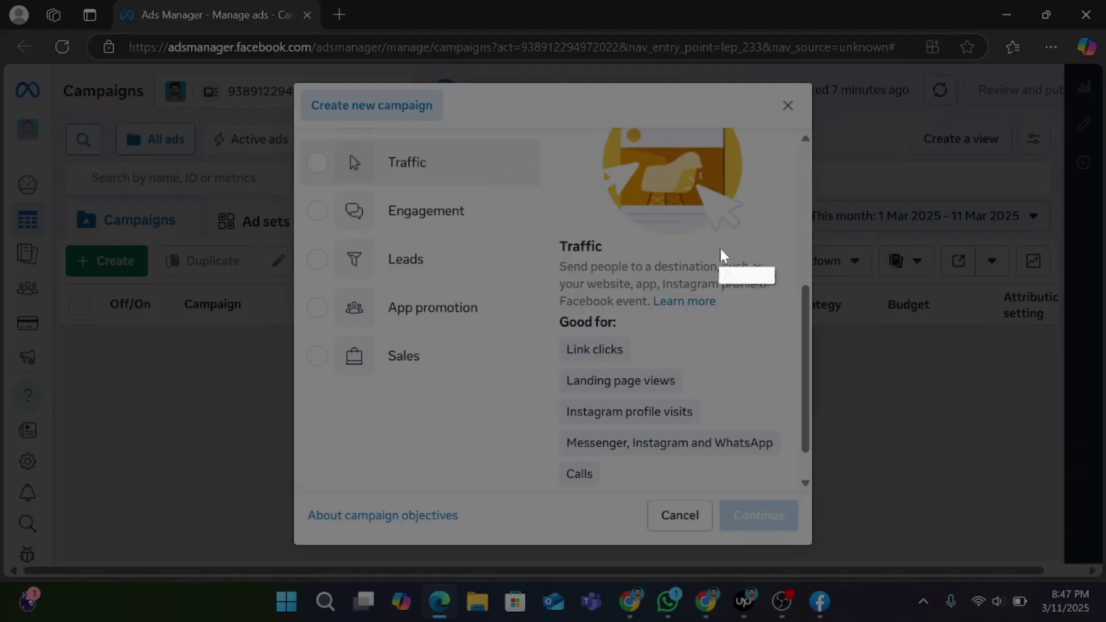
mouse_move(513, 200)
mouse_down()
mouse_move(731, 390)
mouse_move(807, 512)
mouse_up()
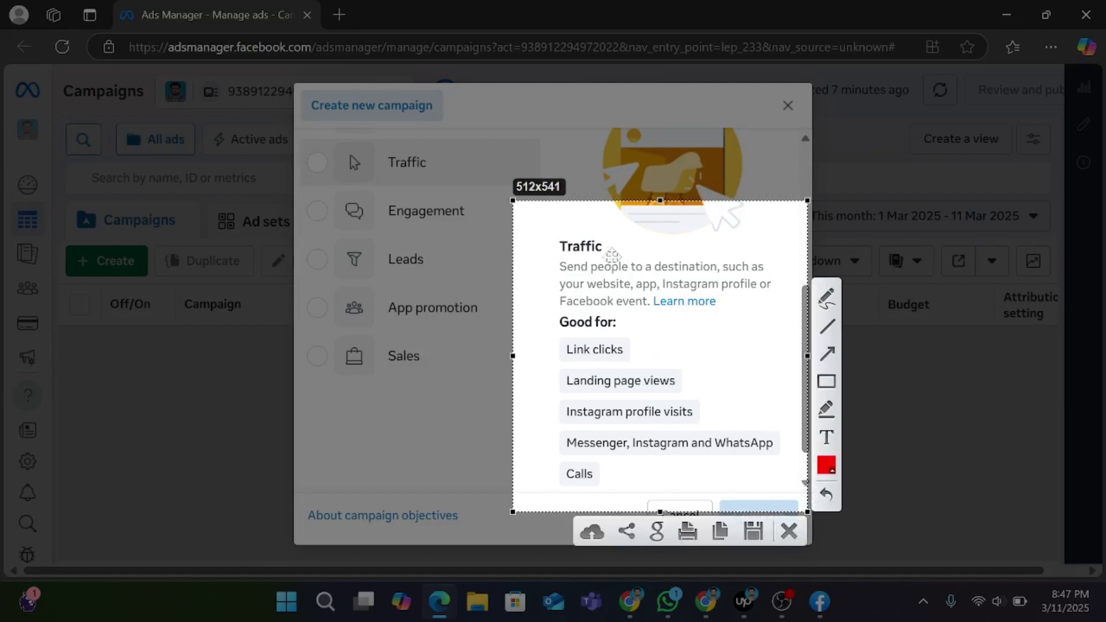
click(830, 382)
mouse_move(545, 236)
mouse_down()
mouse_move(637, 310)
mouse_move(777, 316)
mouse_up()
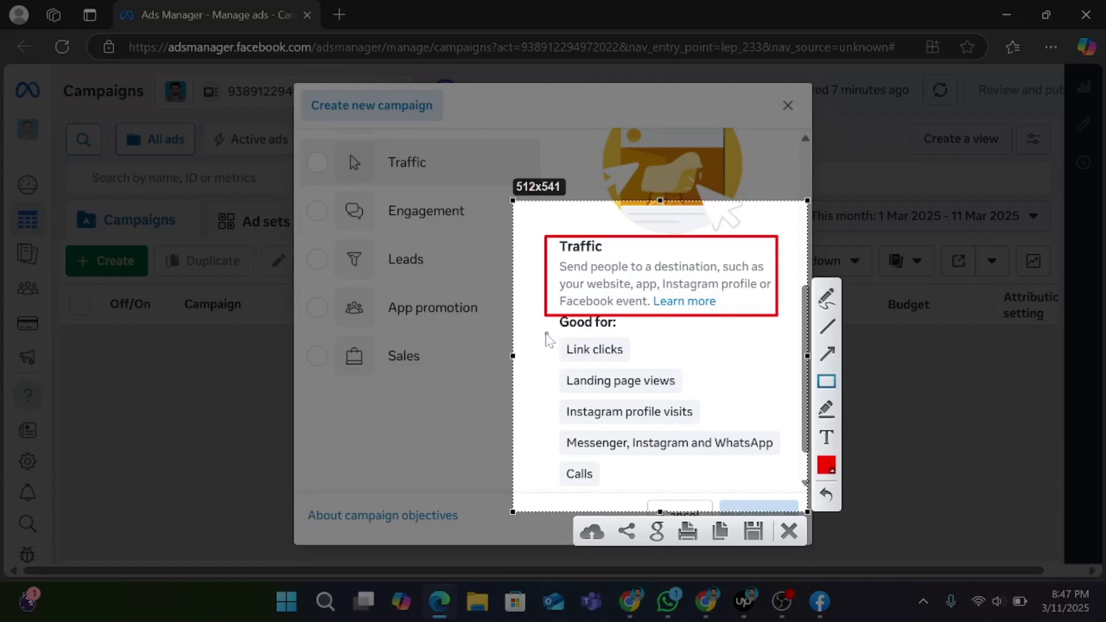
Step: Outline Link clicks, Landing page views, Instagram profile visits, Messenger, Instagram, WhatsApp and Calls with red rectangles in the Traffic capture
drag(542, 331, 652, 365)
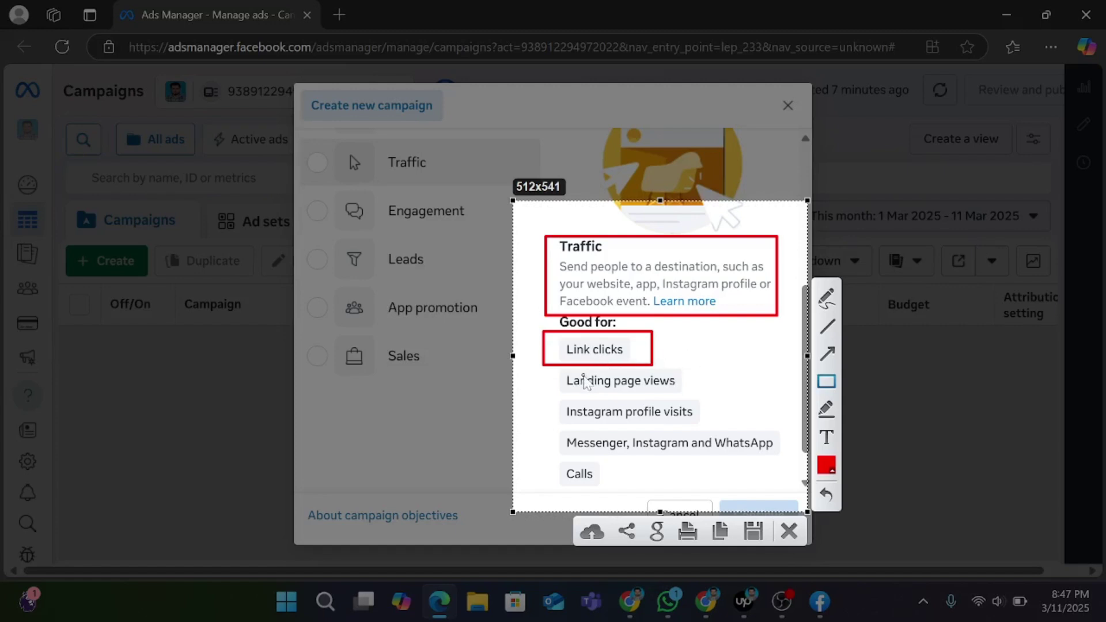
mouse_move(546, 366)
mouse_down()
mouse_move(559, 383)
mouse_move(697, 405)
mouse_move(700, 396)
mouse_up()
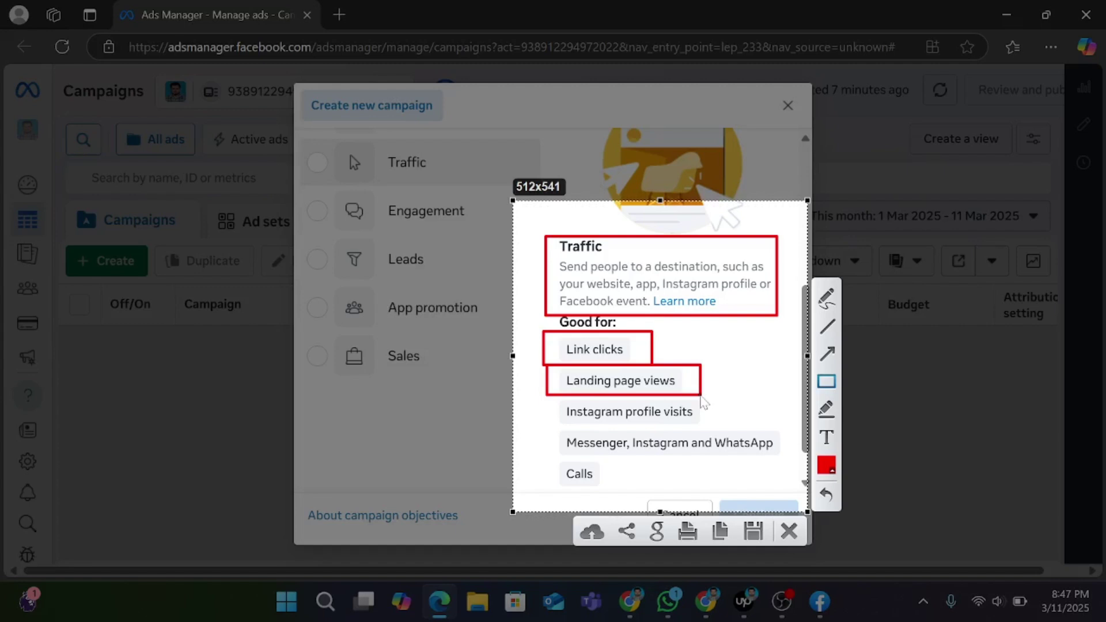
drag(546, 396, 708, 430)
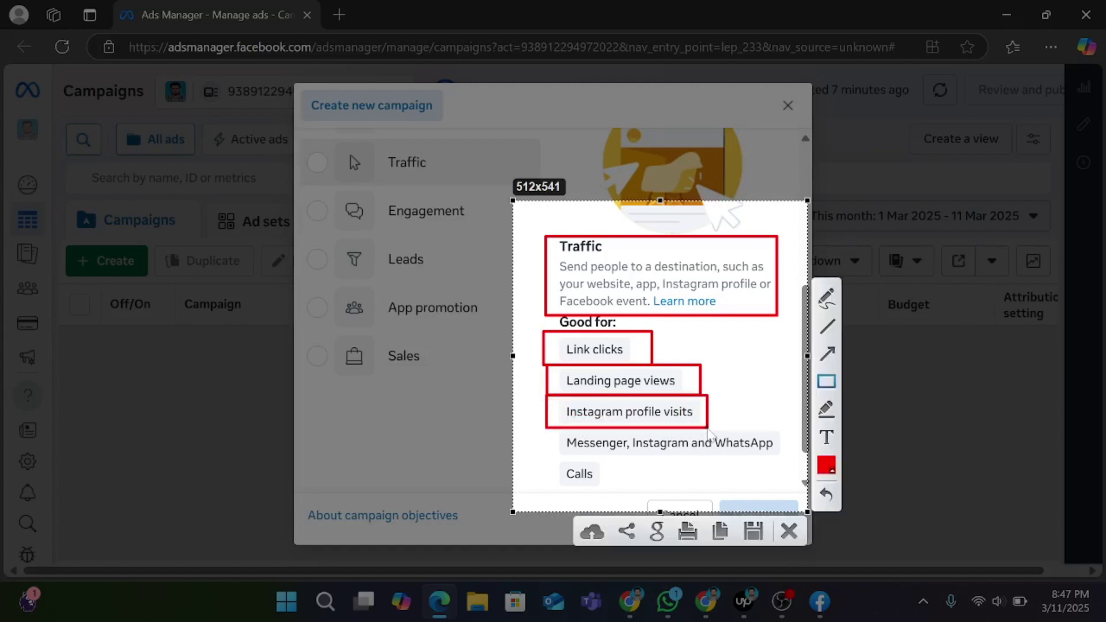
mouse_move(546, 427)
mouse_down()
mouse_move(633, 461)
mouse_move(662, 455)
mouse_move(705, 473)
mouse_move(698, 460)
mouse_move(711, 440)
mouse_move(787, 467)
mouse_up()
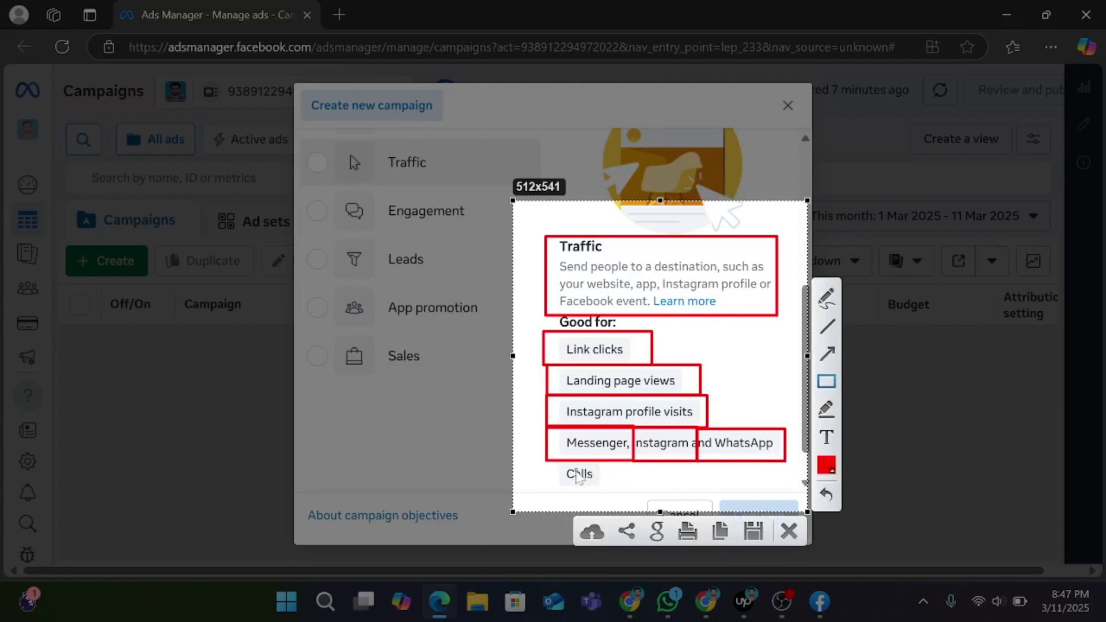
drag(546, 460, 615, 494)
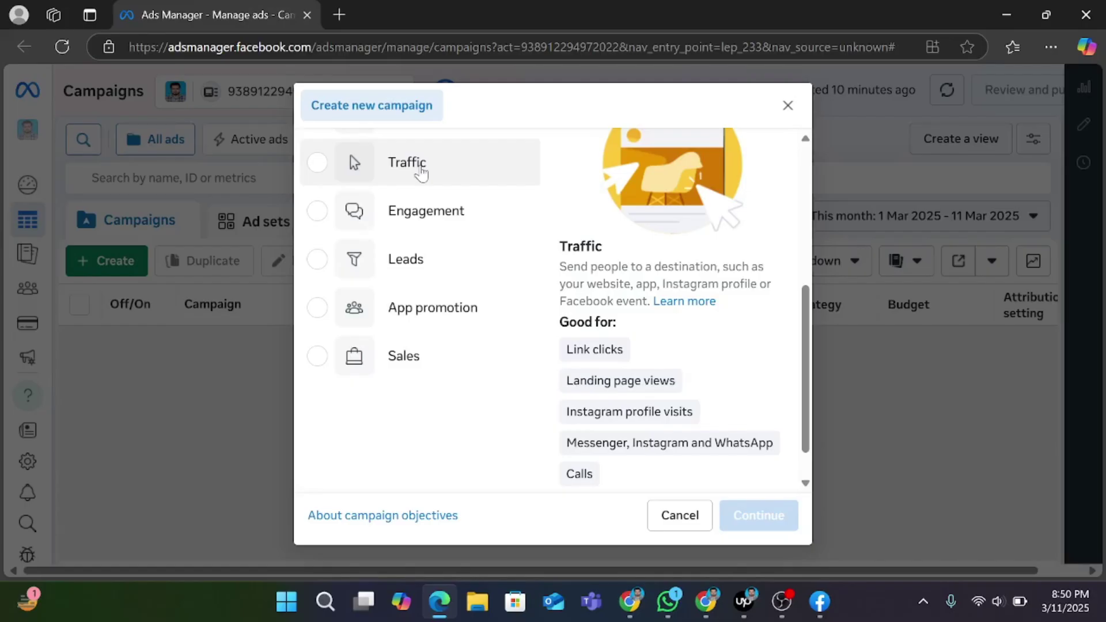
Step: Show the Engagement objective's details, select a screen capture area around them and outline the description with a red rectangle
scroll(415, 227, down, 1)
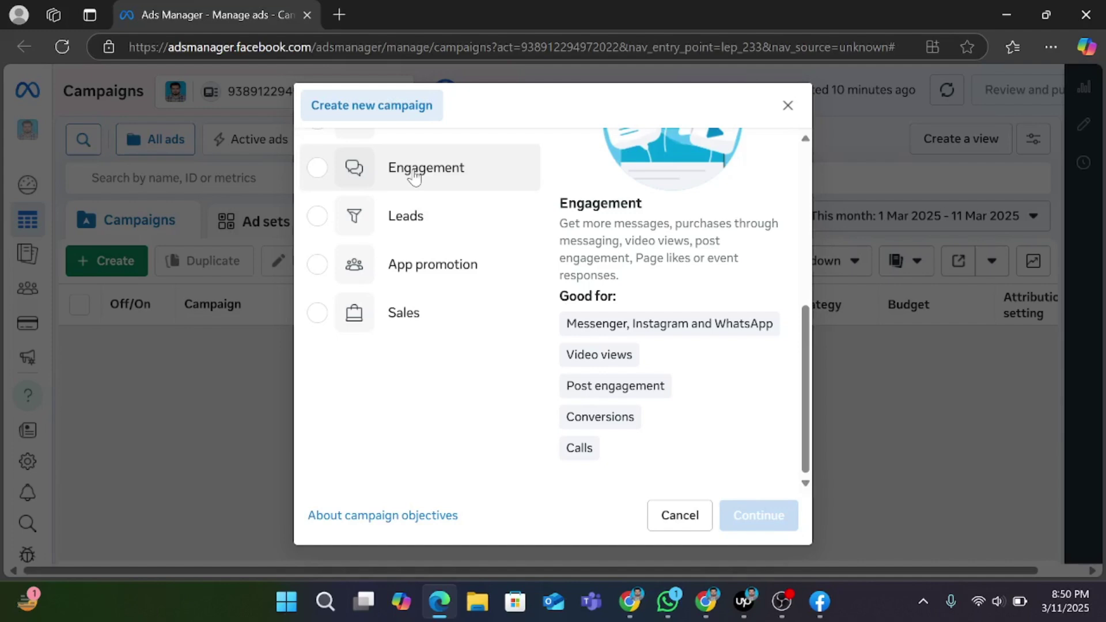
mouse_move(785, 611)
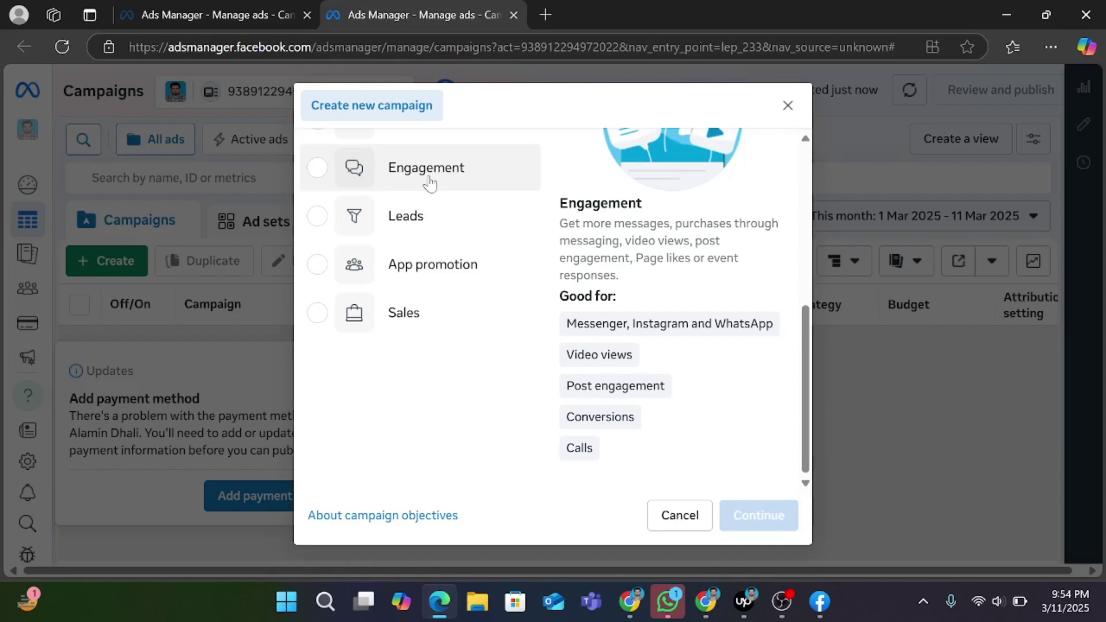
key(super+shift+r)
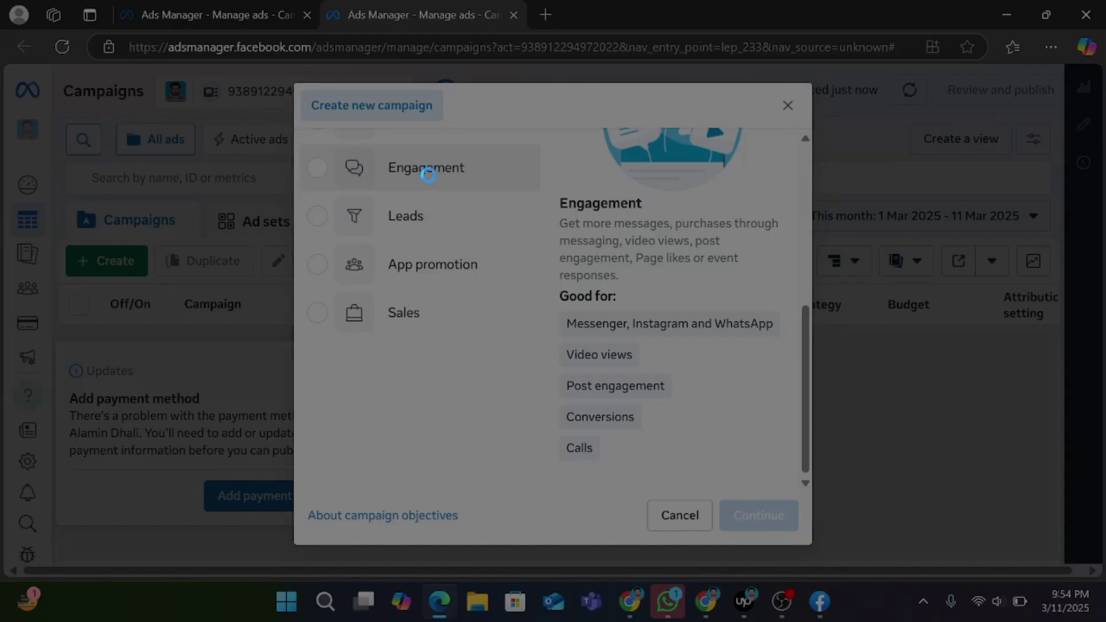
mouse_move(515, 151)
mouse_down()
mouse_move(769, 519)
mouse_move(792, 524)
mouse_move(802, 481)
mouse_up()
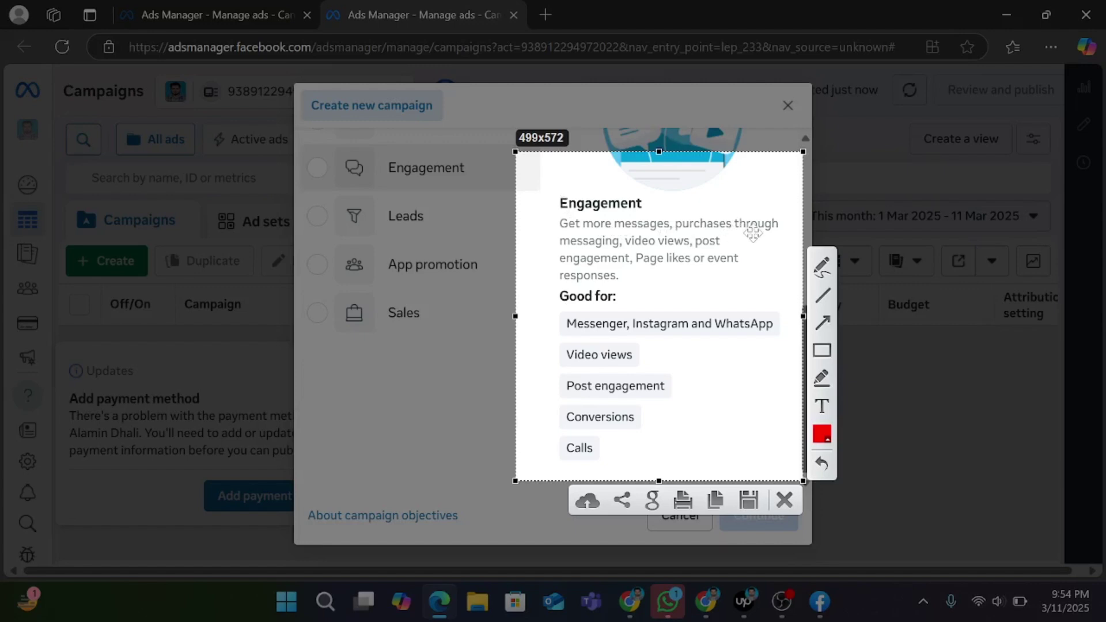
click(822, 350)
mouse_move(552, 217)
mouse_down()
mouse_move(615, 247)
mouse_move(779, 278)
mouse_move(793, 293)
mouse_up()
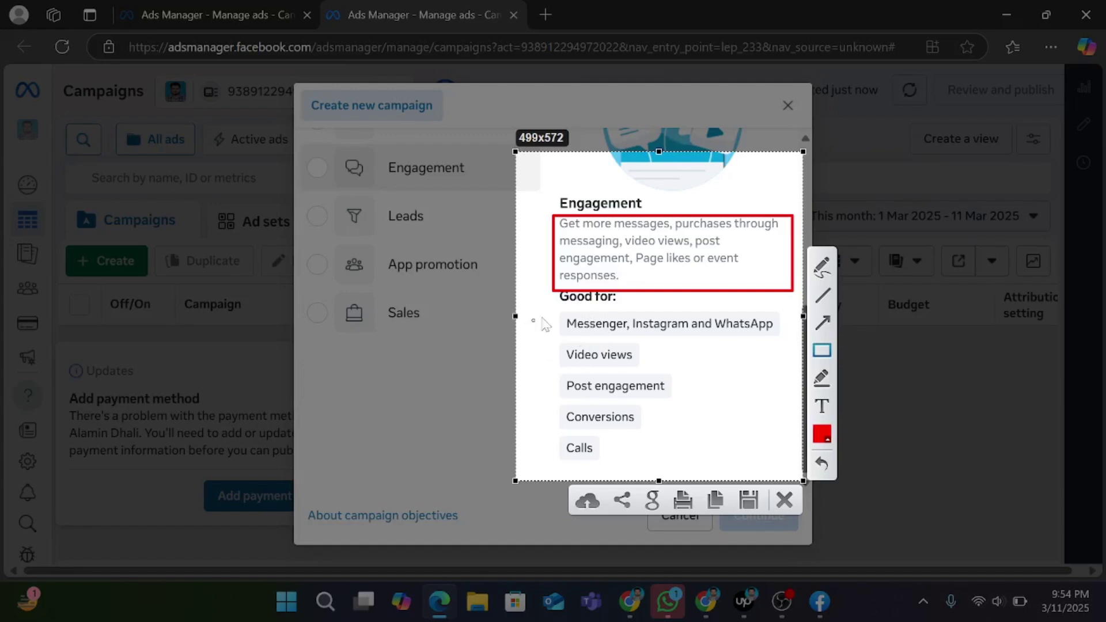
Step: Outline each Engagement "Good for" item in red, from Messenger, Instagram and WhatsApp to Calls, and discard the capture
drag(558, 313, 788, 340)
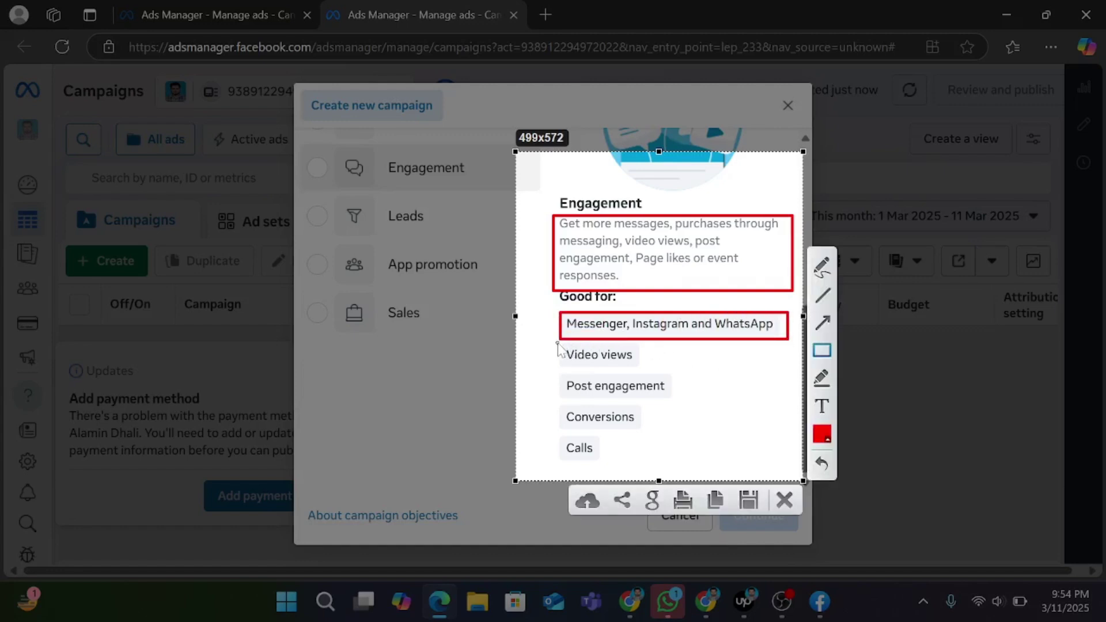
mouse_move(556, 345)
mouse_down()
mouse_move(668, 380)
mouse_move(658, 374)
mouse_up()
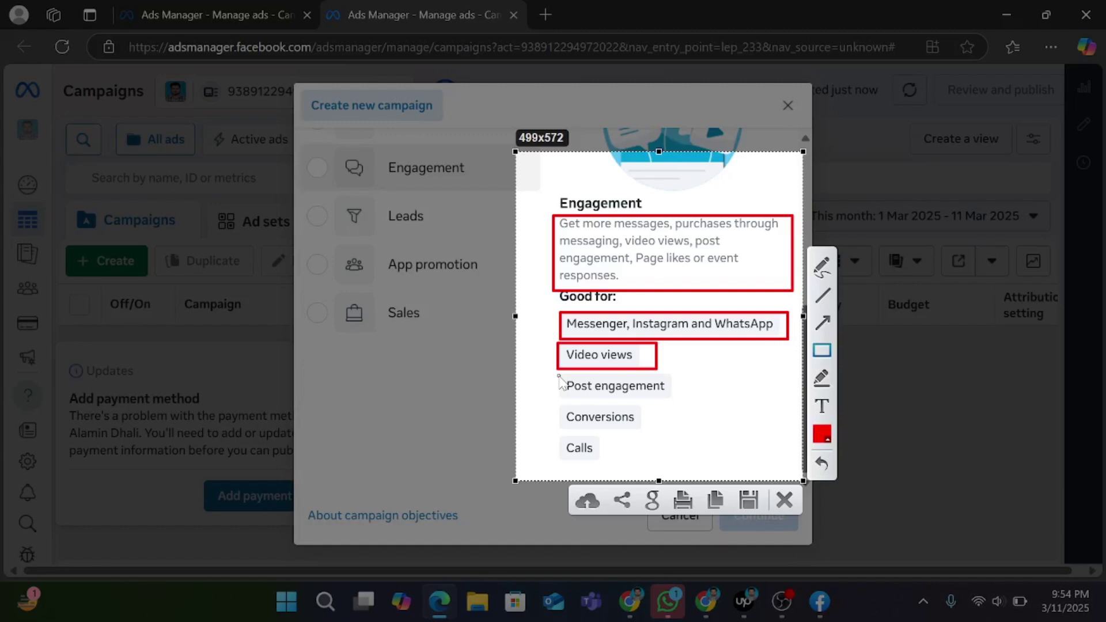
drag(559, 375, 702, 406)
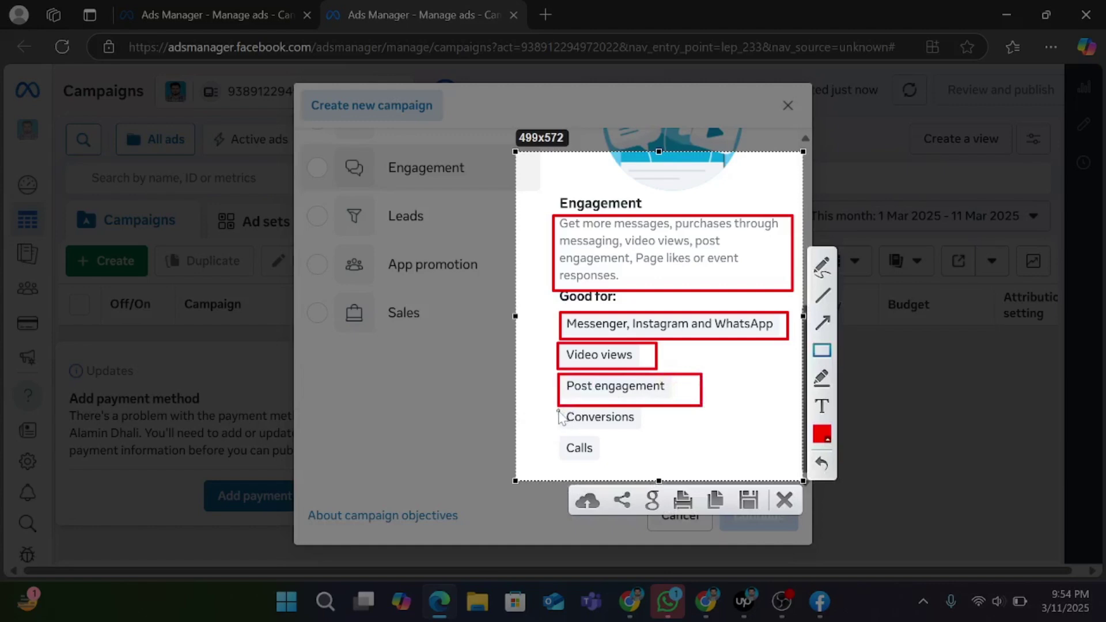
drag(556, 407, 656, 429)
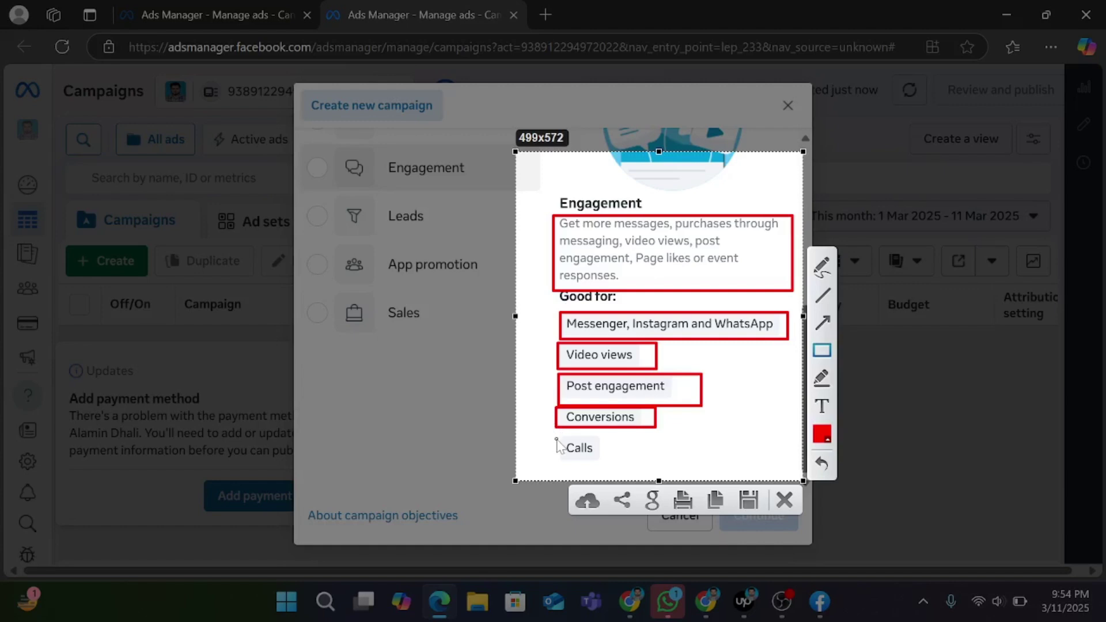
drag(558, 439, 558, 439)
drag(552, 430, 638, 474)
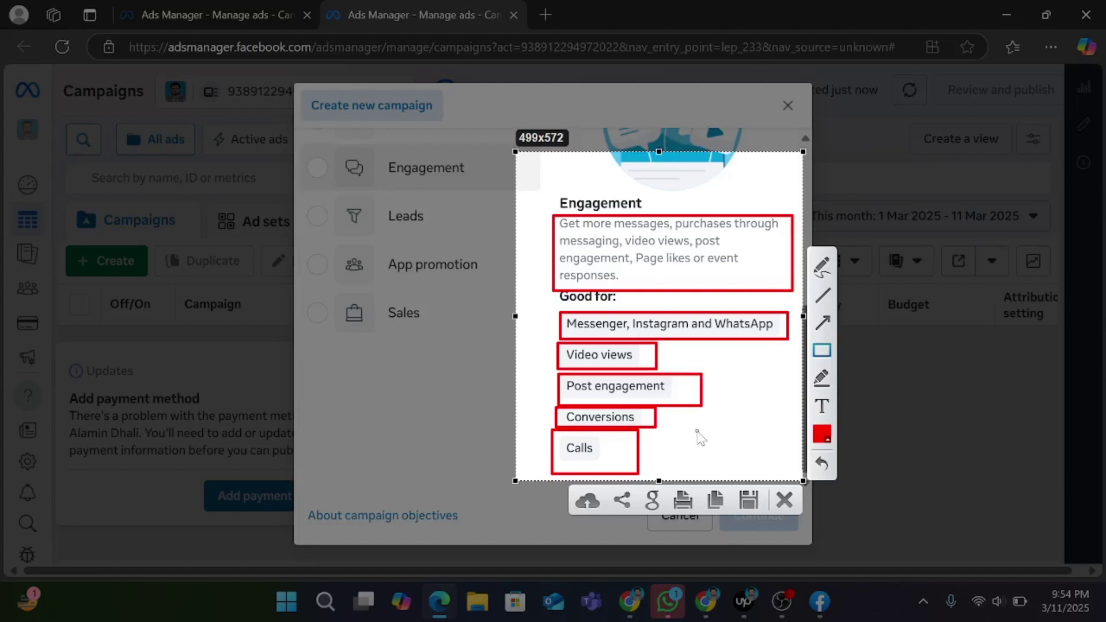
click(784, 501)
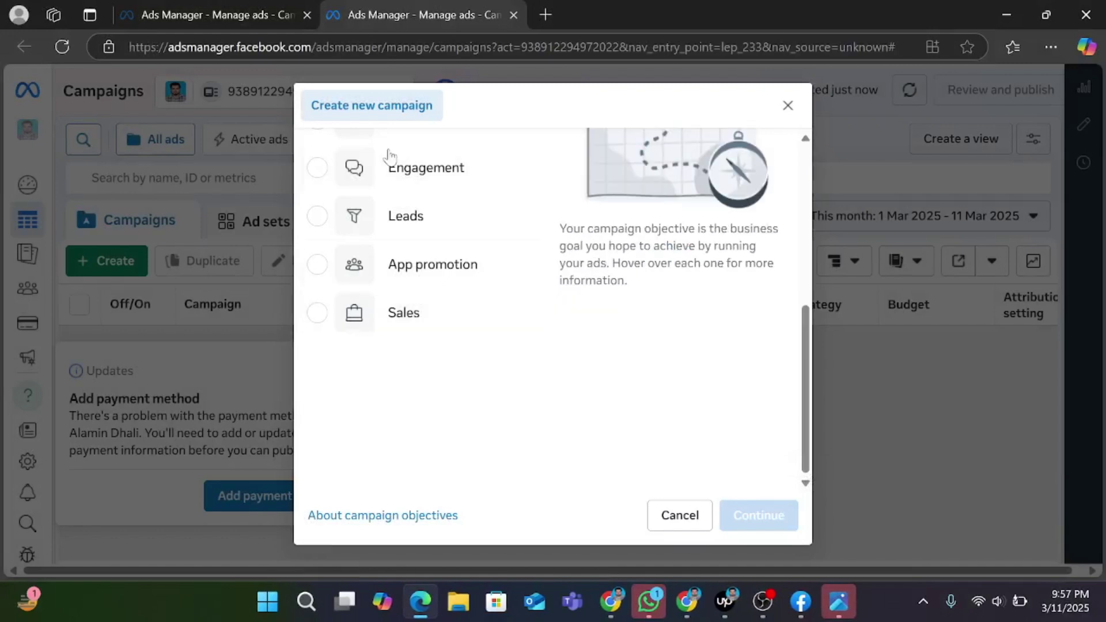
Step: Show the Leads objective's details and select a screen capture area around its description and "Good for" list
mouse_move(408, 169)
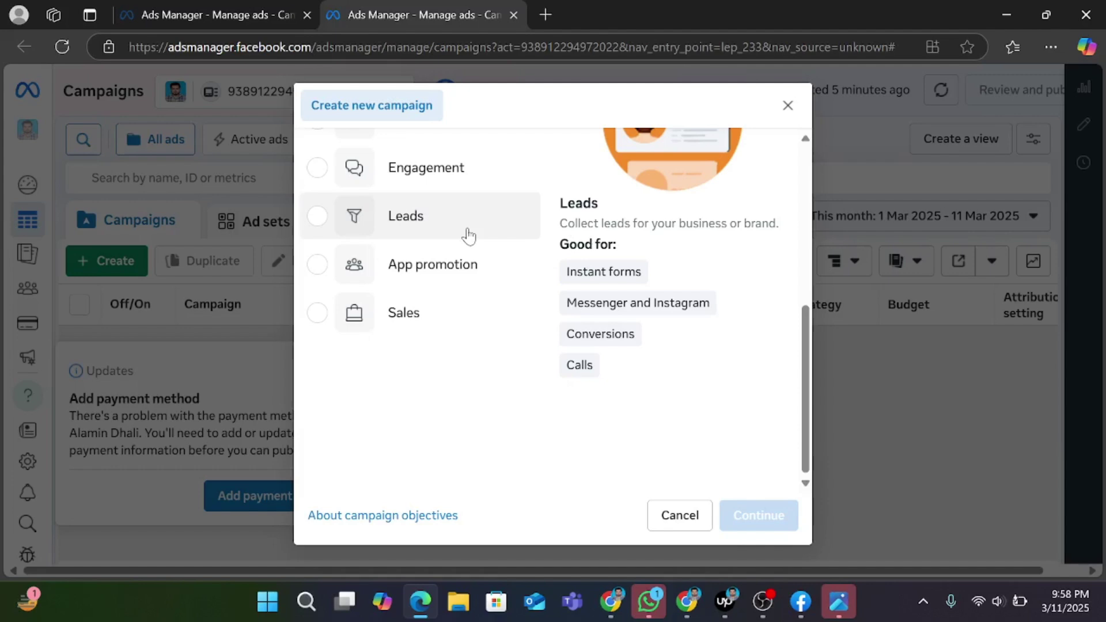
key(super+shift+s)
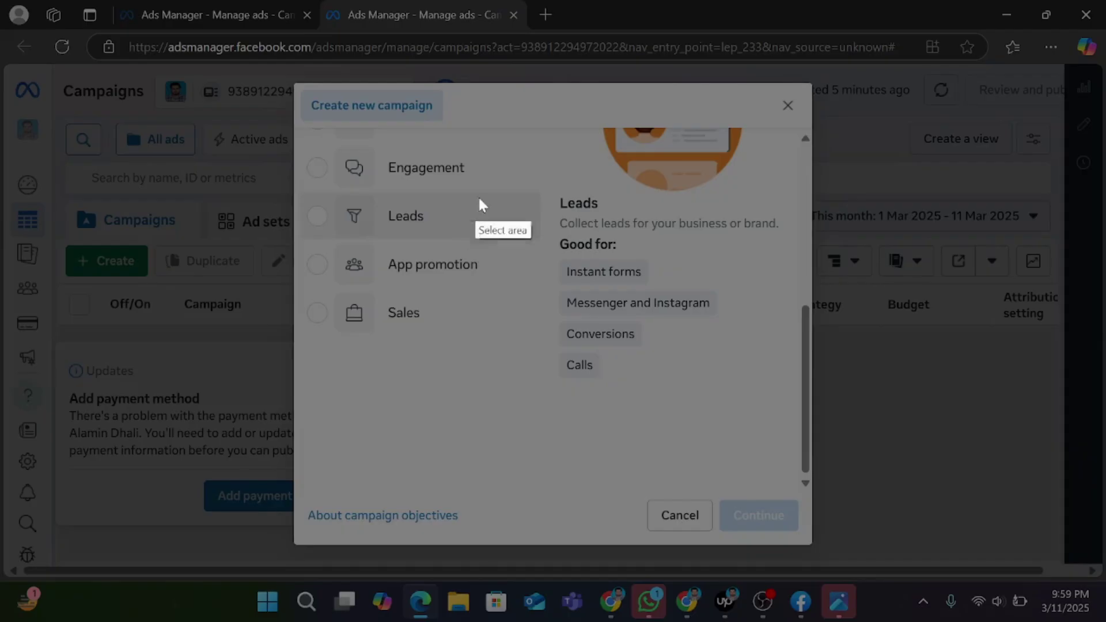
mouse_move(502, 171)
mouse_down()
mouse_move(711, 375)
mouse_move(791, 425)
mouse_up()
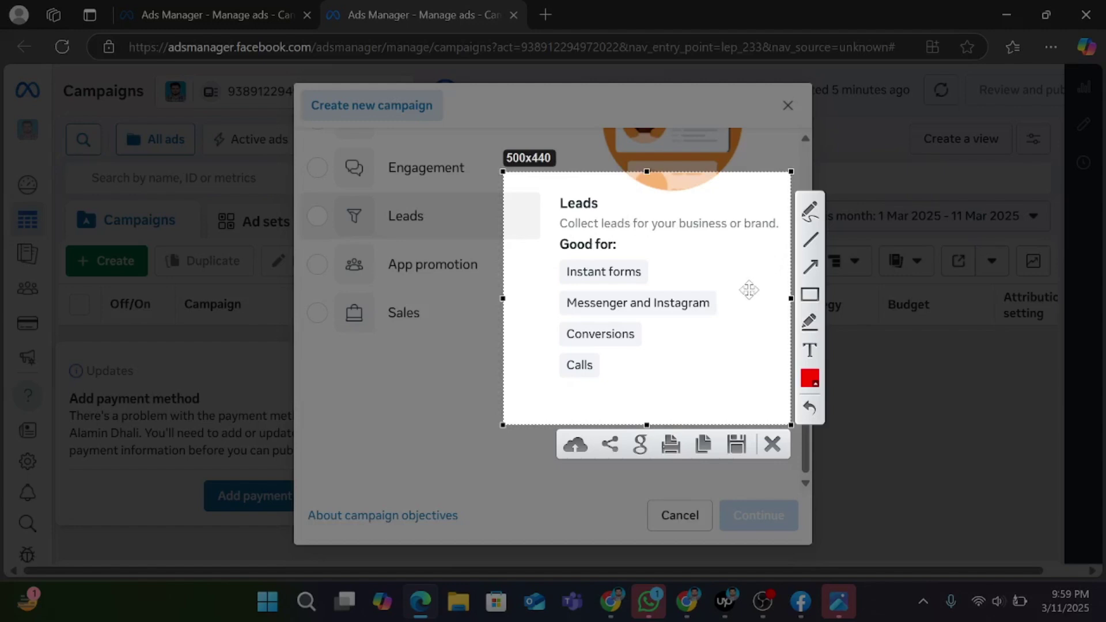
Step: Outline Instant forms, Messenger and Instagram, Conversions and Calls with red rectangles in the Leads capture, and discard the capture
click(810, 294)
mouse_move(562, 264)
mouse_down()
mouse_move(577, 279)
mouse_move(666, 283)
mouse_up()
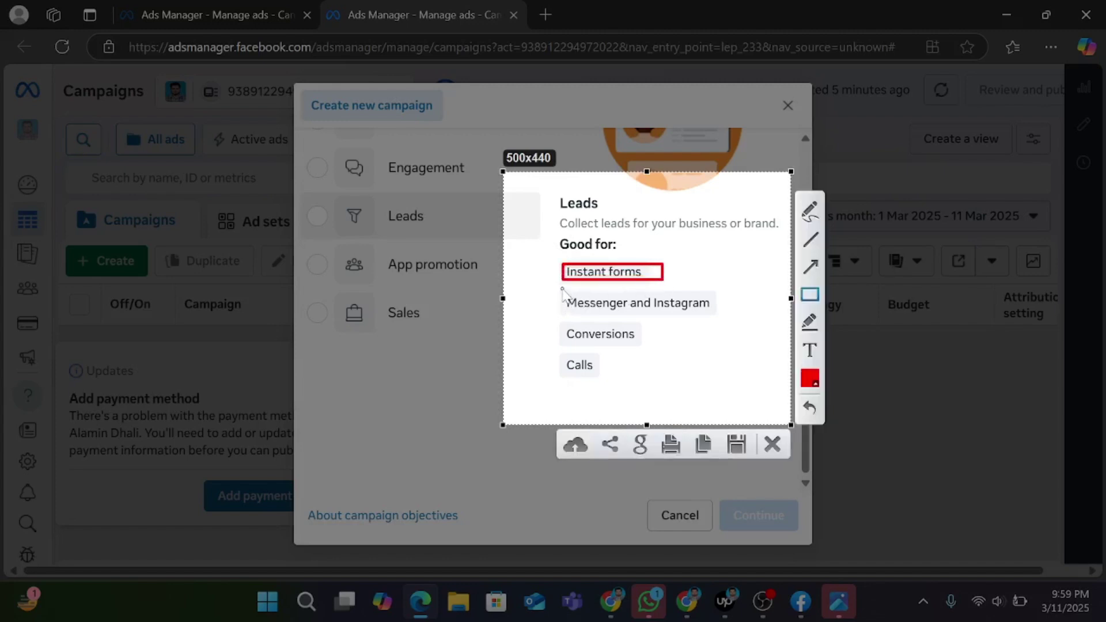
mouse_move(560, 294)
mouse_down()
mouse_move(657, 328)
mouse_move(721, 321)
mouse_up()
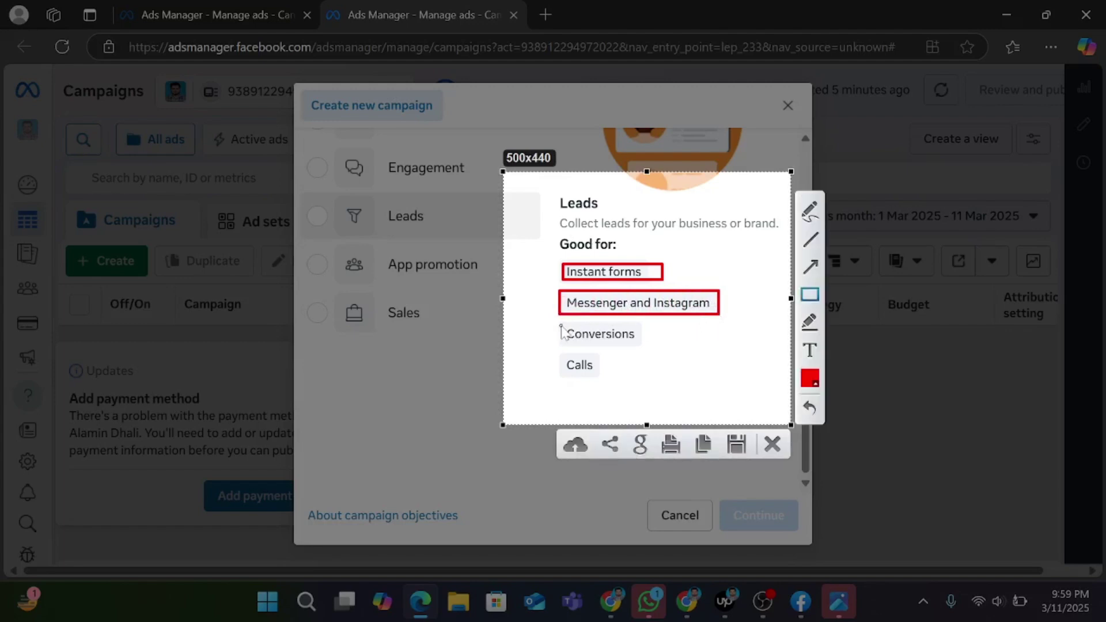
drag(562, 328, 642, 346)
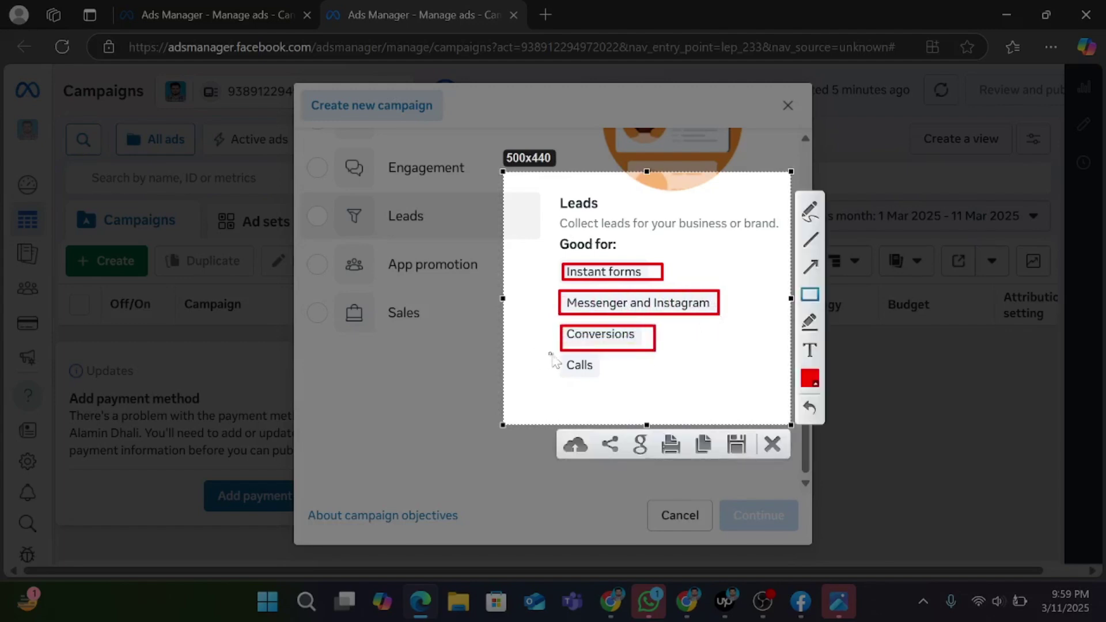
drag(559, 354, 616, 378)
click(771, 444)
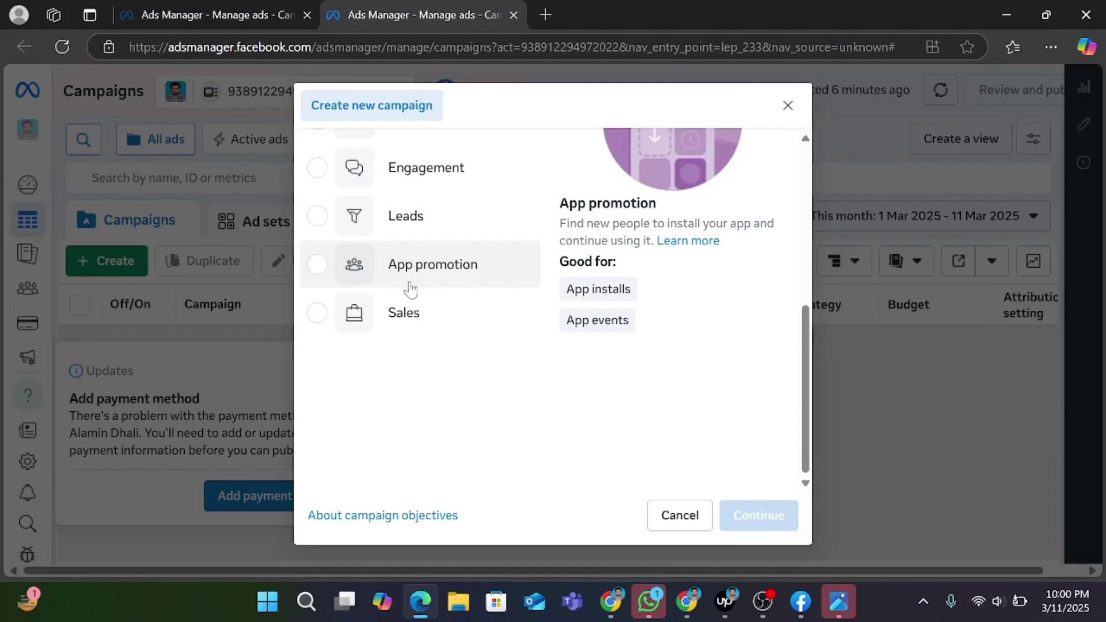
Step: Capture the App promotion details, outline App installs and App events with red rectangles, and discard the capture
key(Print)
drag(501, 176, 778, 365)
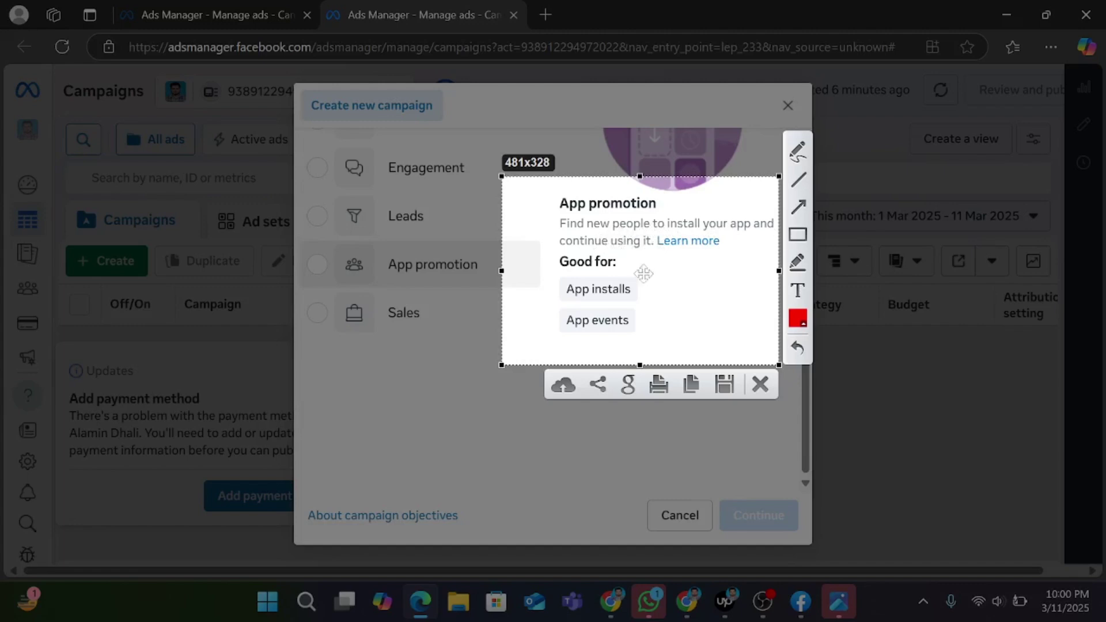
click(798, 234)
drag(558, 275, 646, 307)
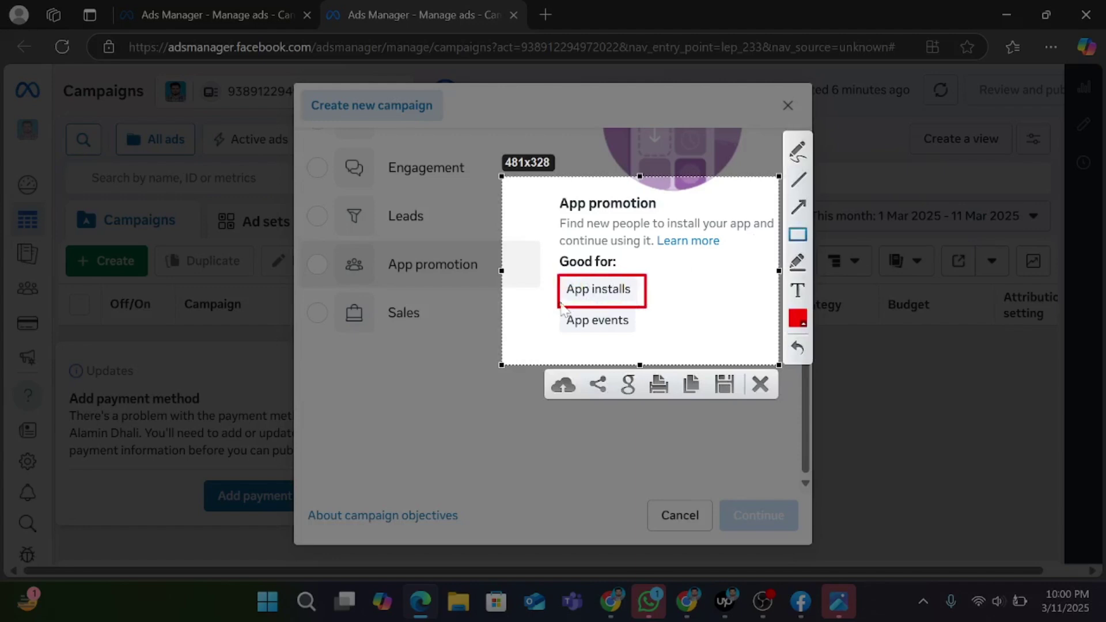
drag(567, 312, 656, 344)
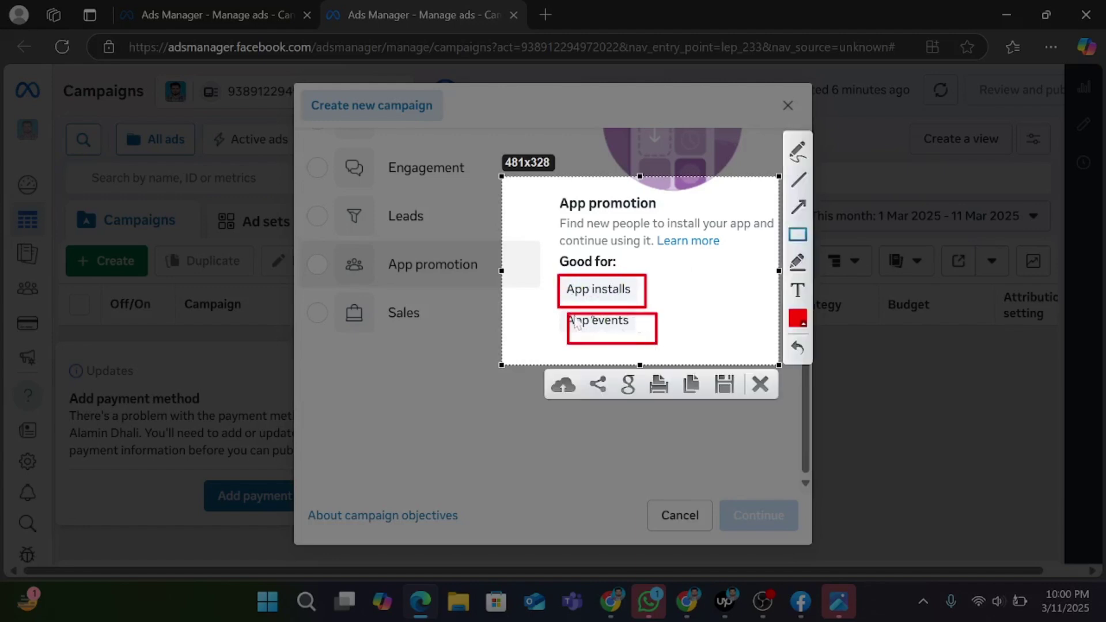
click(760, 384)
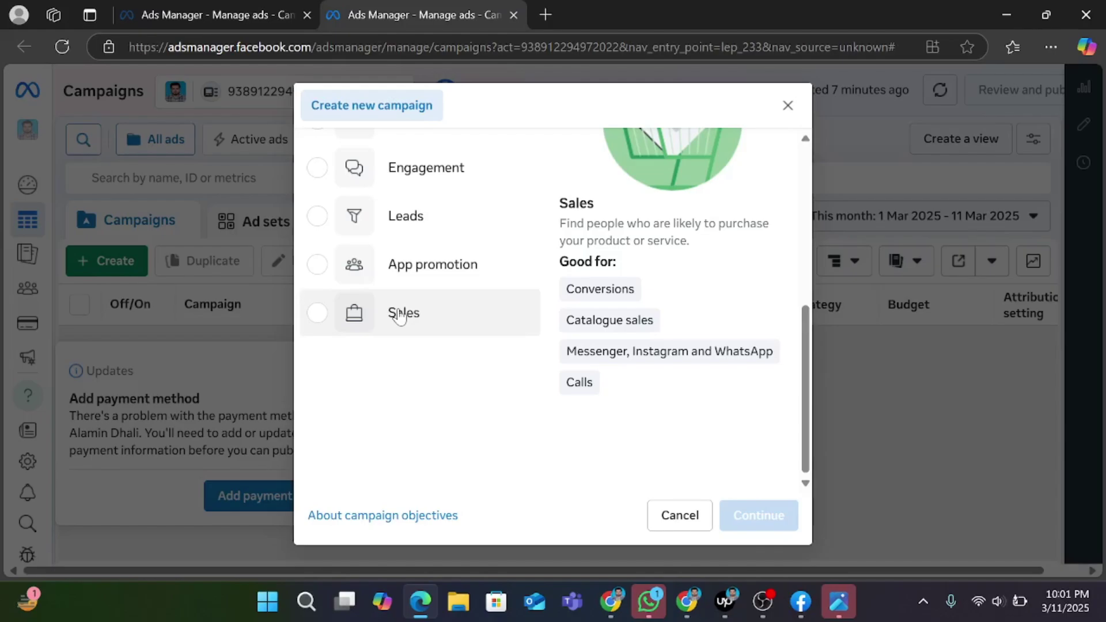
Step: Capture the Sales details, outline Conversions, Catalogue sales, Messenger, Instagram and WhatsApp, and Calls in red, and discard the capture
key(super+shift+s)
drag(487, 161, 810, 447)
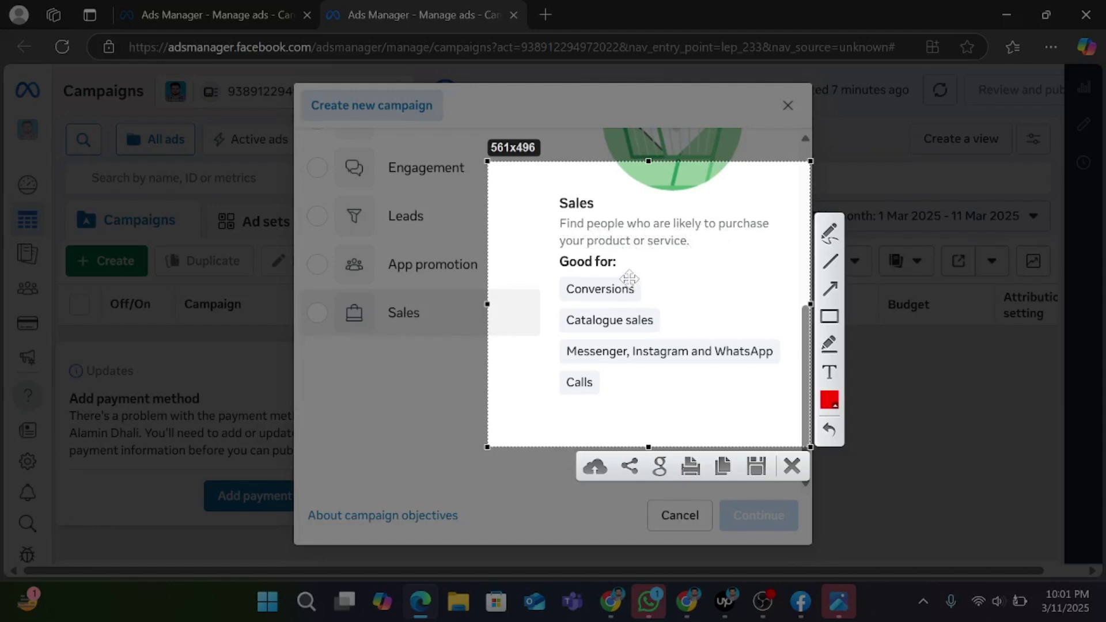
click(830, 315)
drag(553, 278, 659, 310)
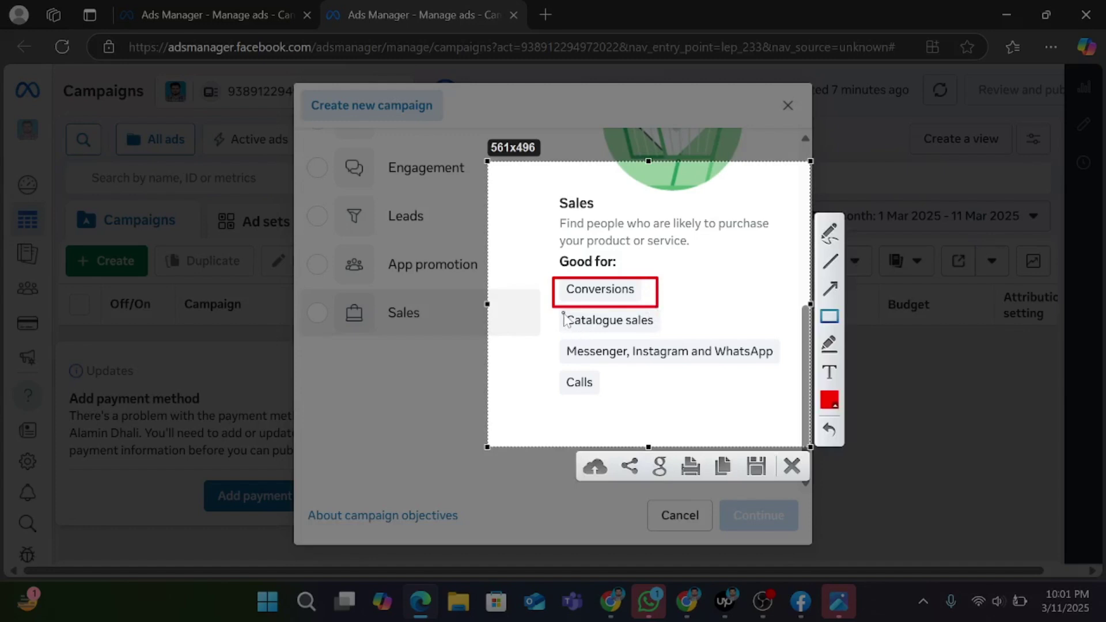
drag(561, 309, 665, 334)
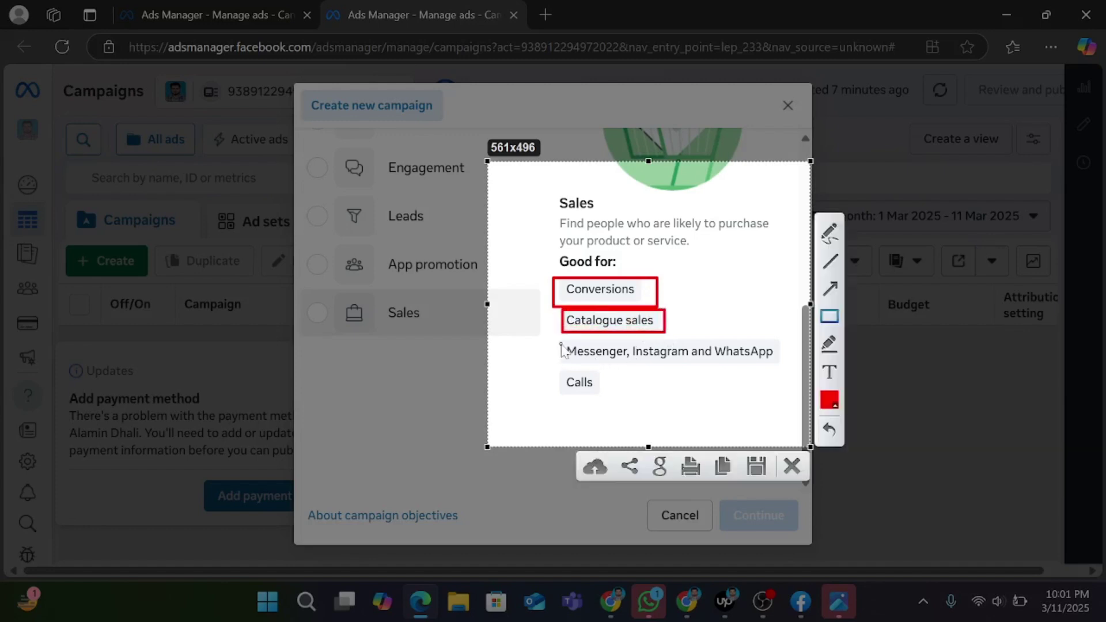
mouse_move(561, 340)
mouse_down()
mouse_move(570, 352)
mouse_move(779, 364)
mouse_up()
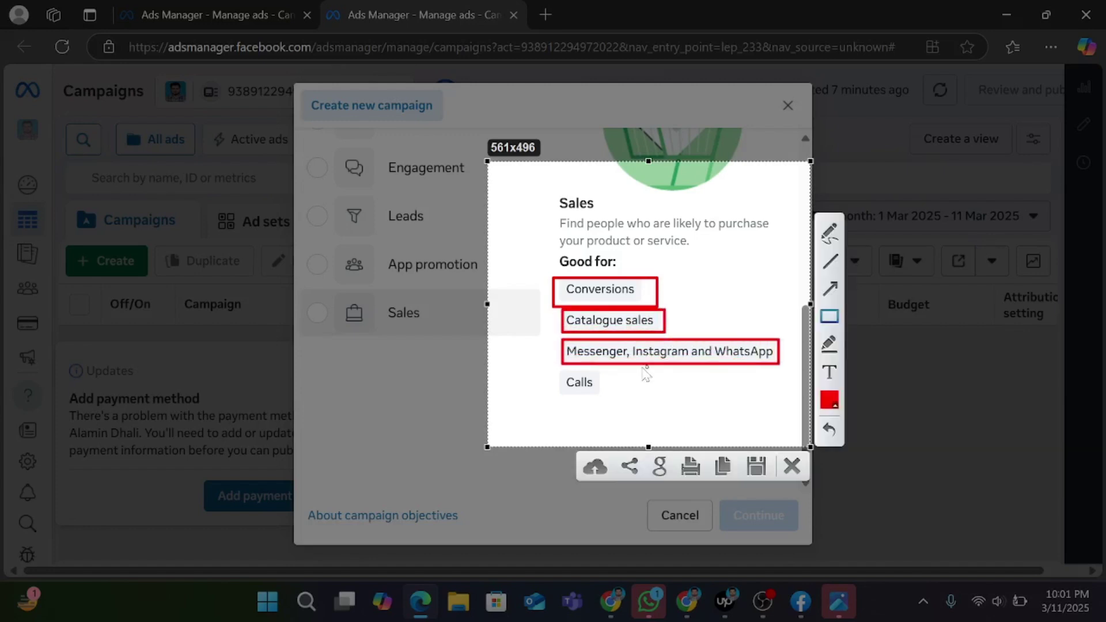
drag(556, 372, 624, 396)
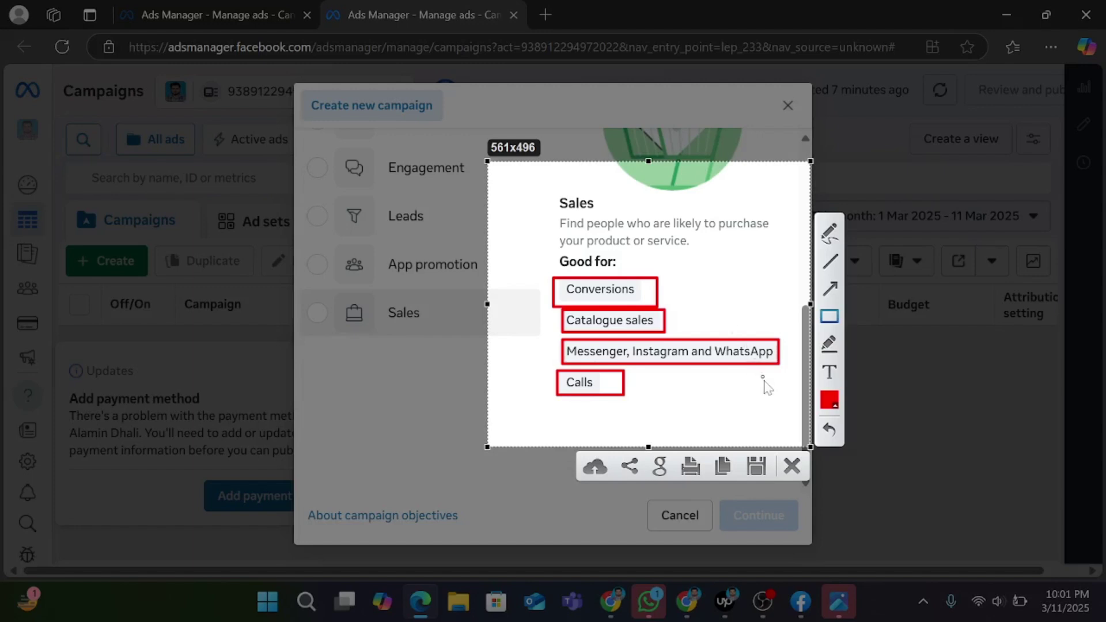
click(792, 465)
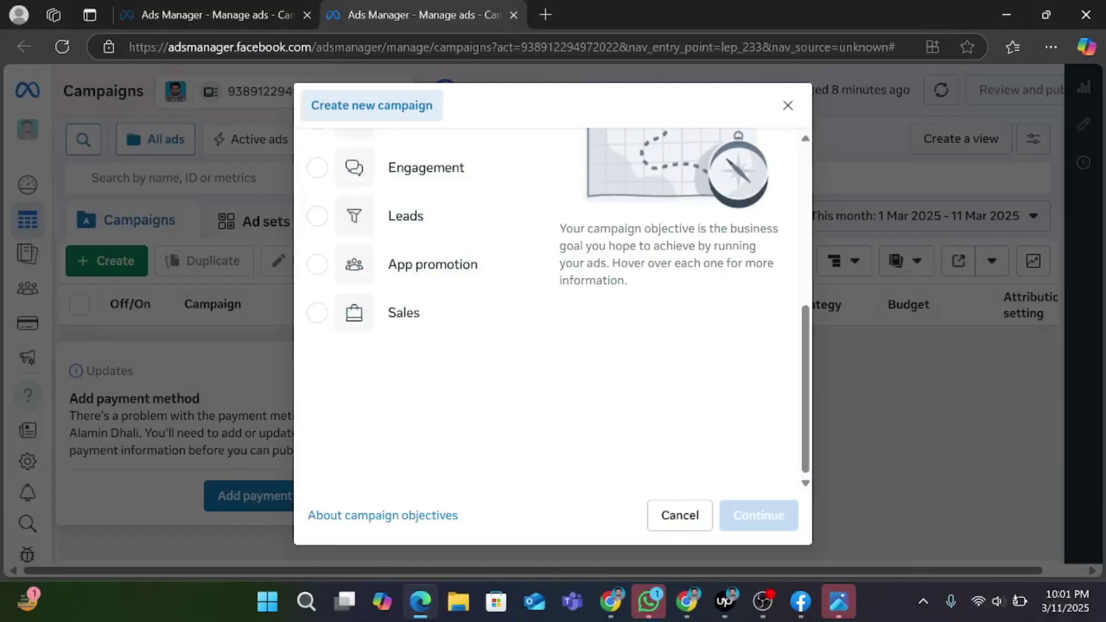
scroll(501, 285, up, 6)
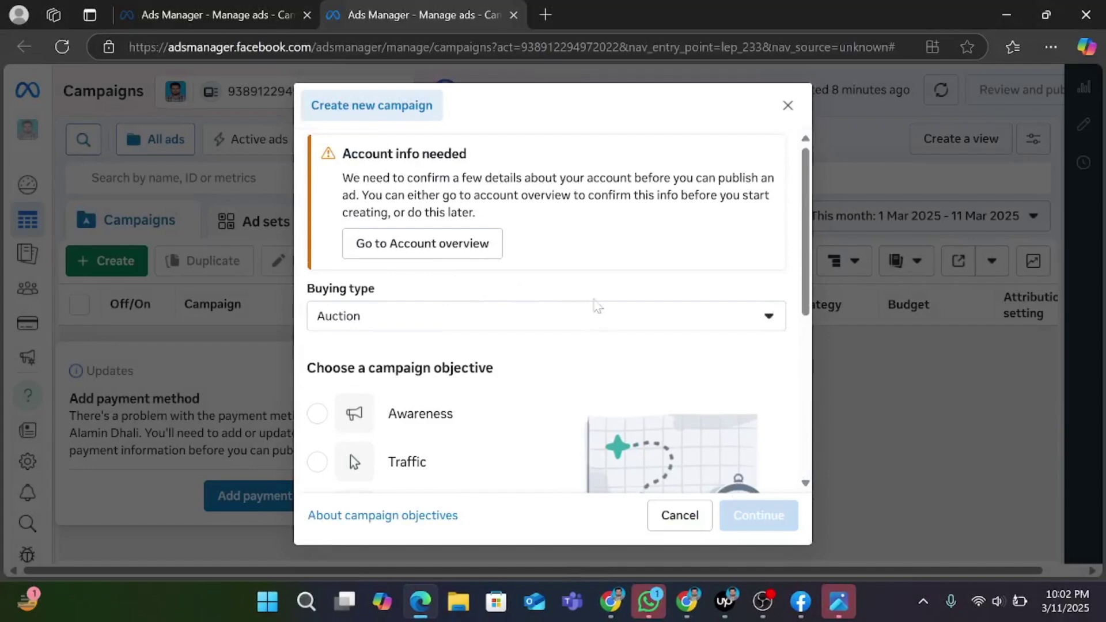
scroll(595, 306, down, 3)
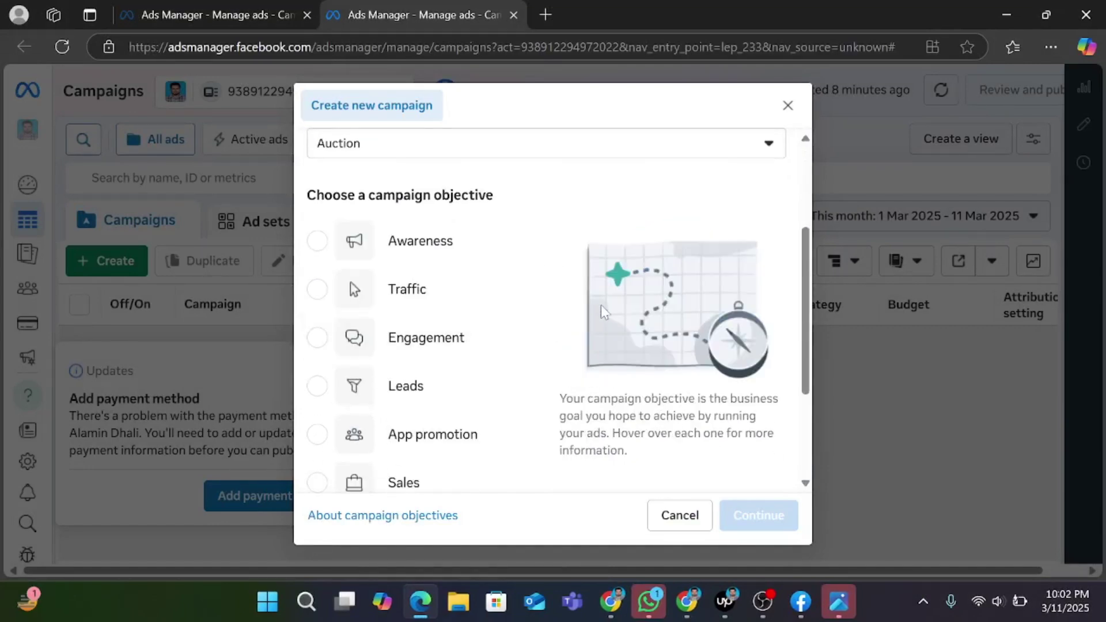
scroll(564, 329, down, 3)
scroll(564, 329, up, 3)
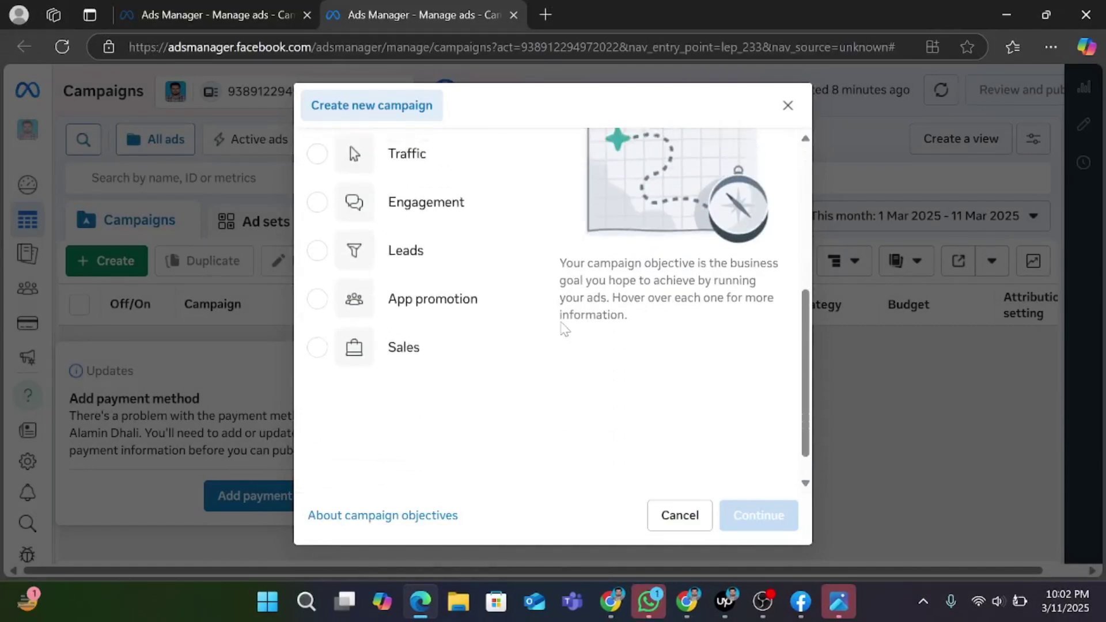